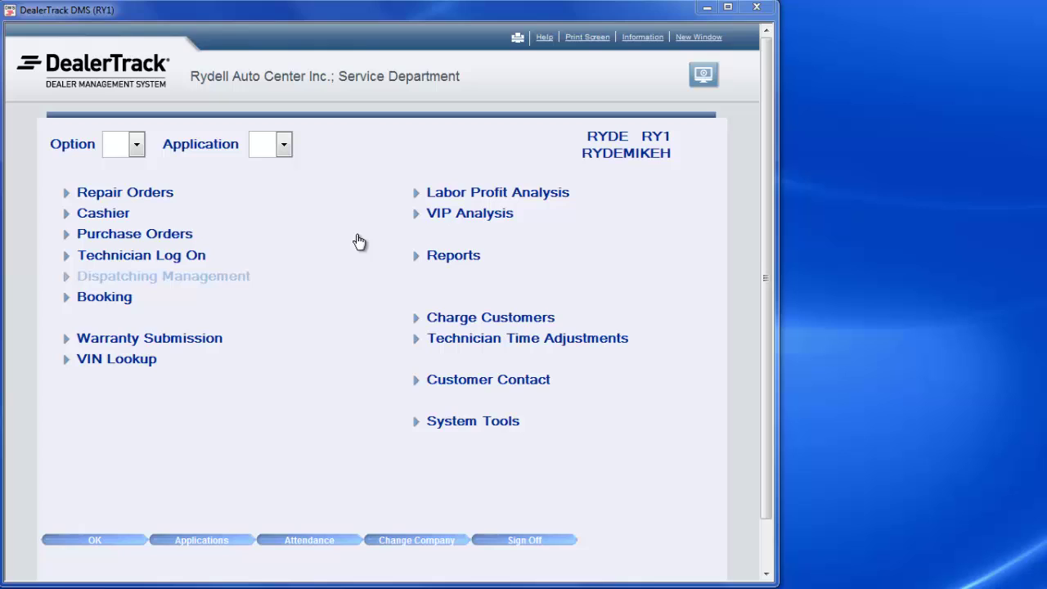
# - Open the Technician Time Report--Flag Date form from the service Reports list
pyautogui.click(475, 260)
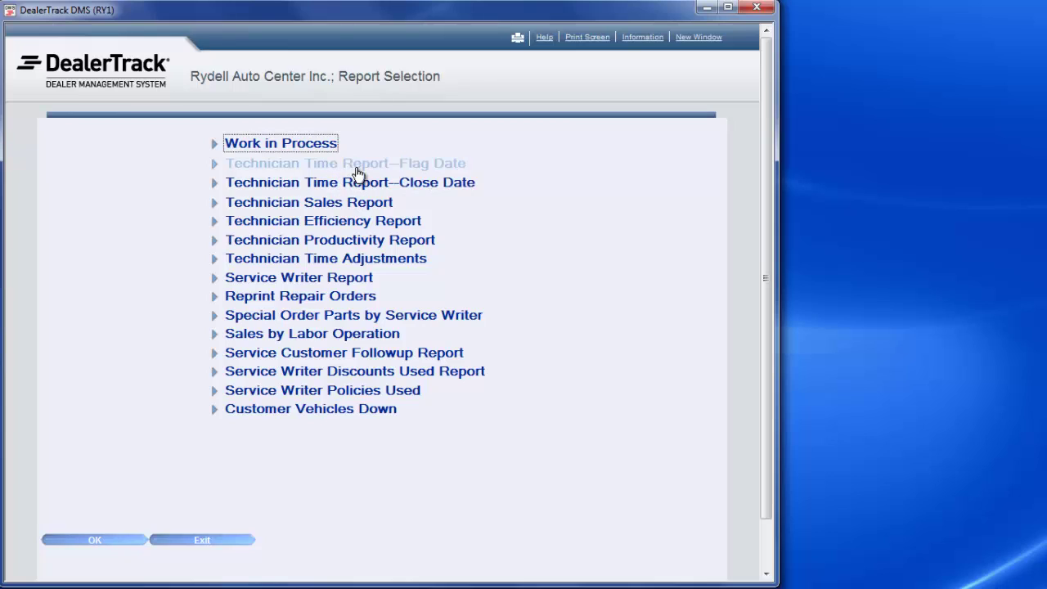
pyautogui.click(367, 170)
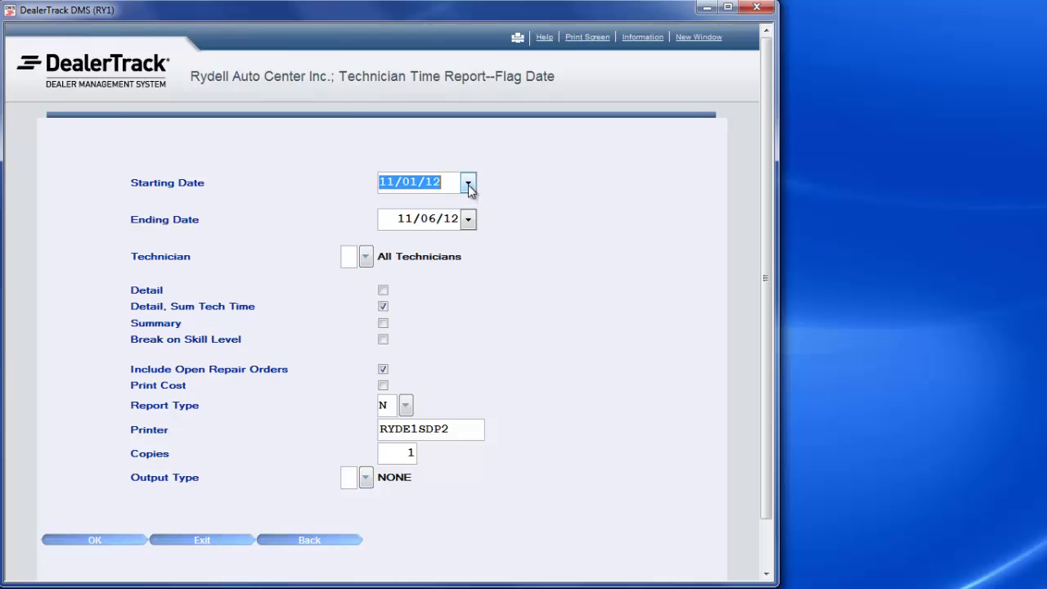
# - Pick November 5 (11/05/12) as both the starting and ending date of the Flag Date report
pyautogui.click(467, 184)
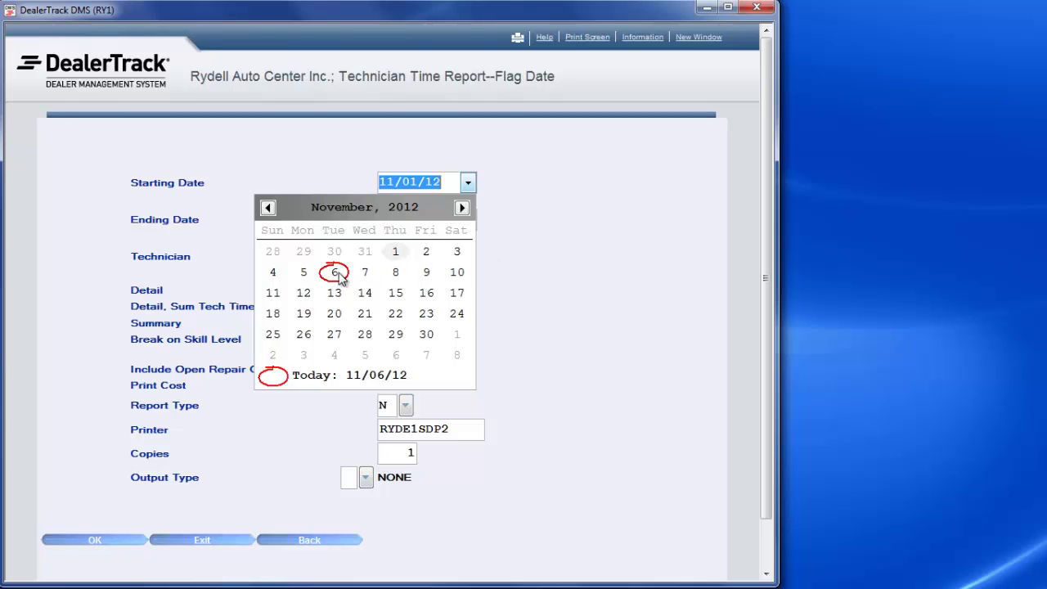
pyautogui.click(304, 274)
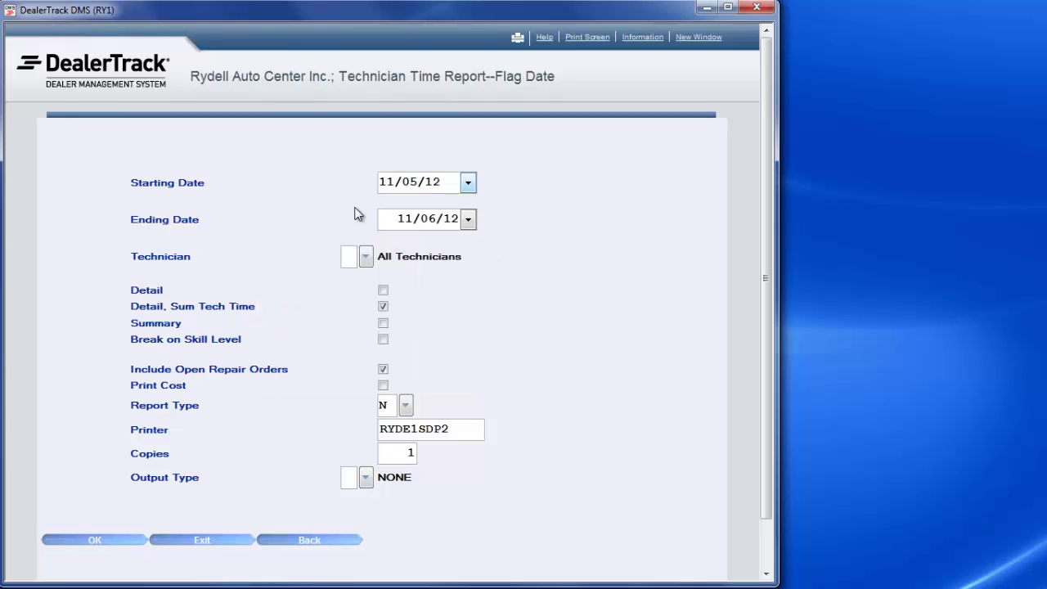
pyautogui.click(469, 219)
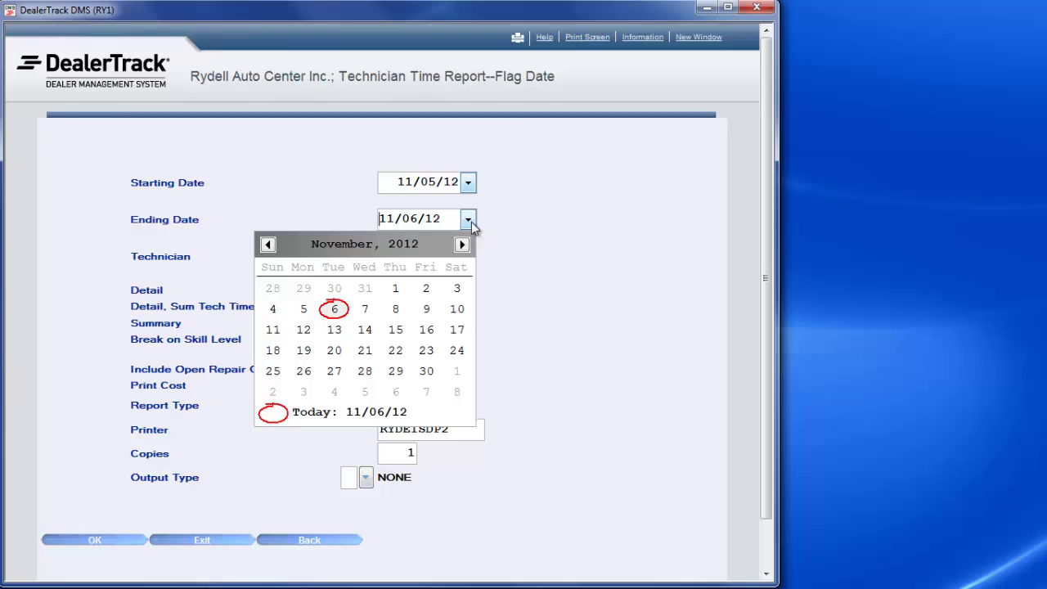
pyautogui.click(304, 309)
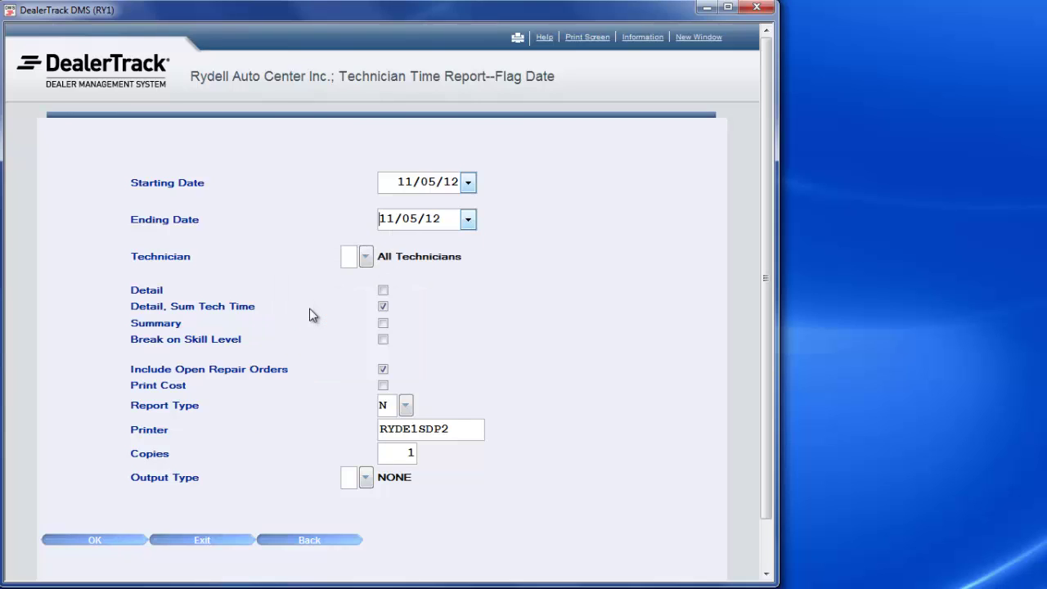
# - Bring up the technician selection list and mark the first wanted technician with option 1
pyautogui.click(366, 257)
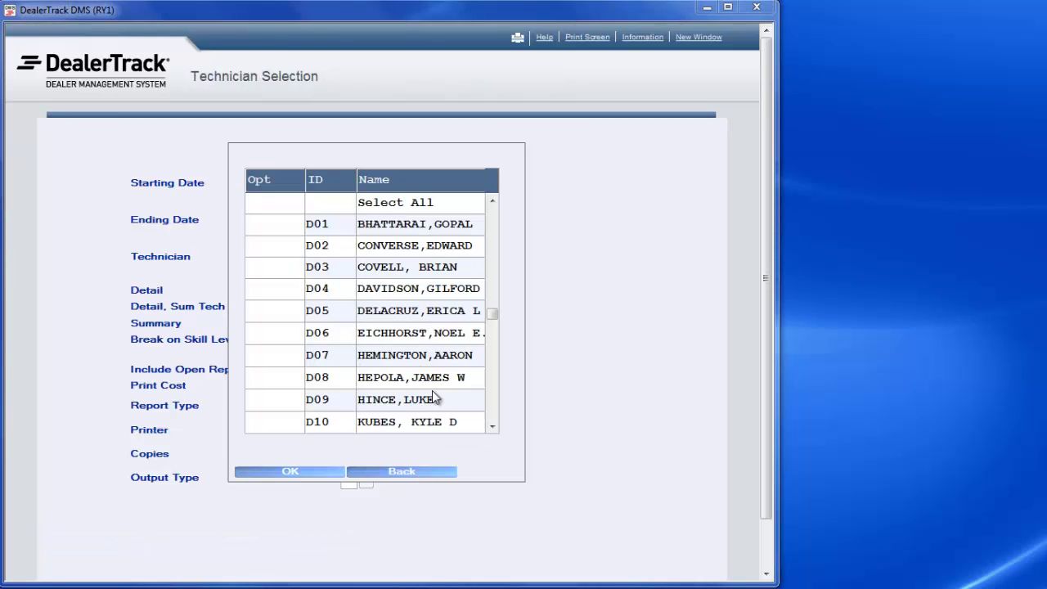
pyautogui.scroll(-2, 433, 391)
pyautogui.scroll(-1, 433, 396)
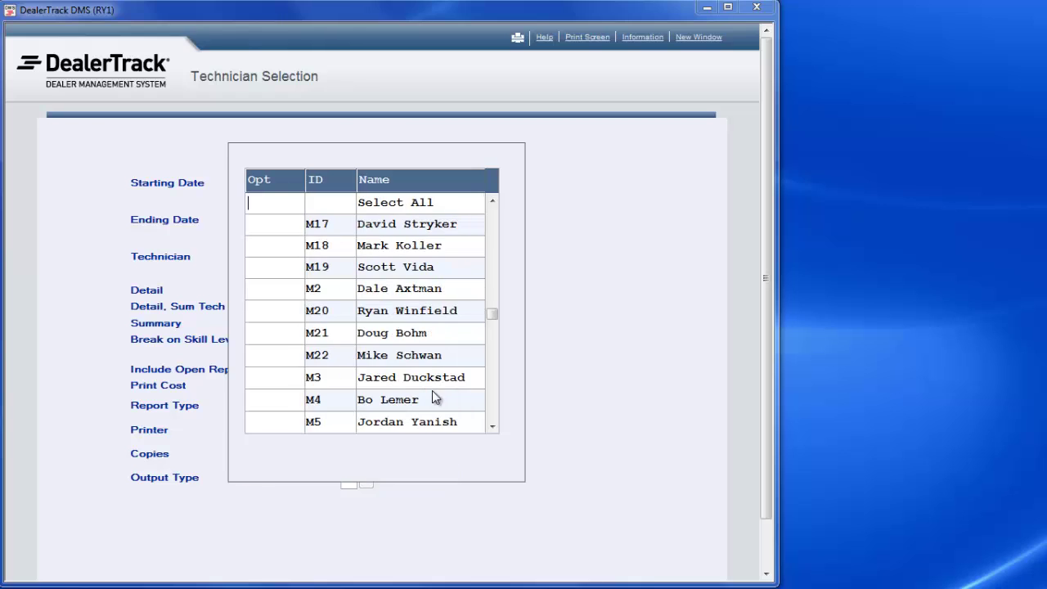
pyautogui.scroll(-1, 432, 396)
pyautogui.scroll(-1, 434, 395)
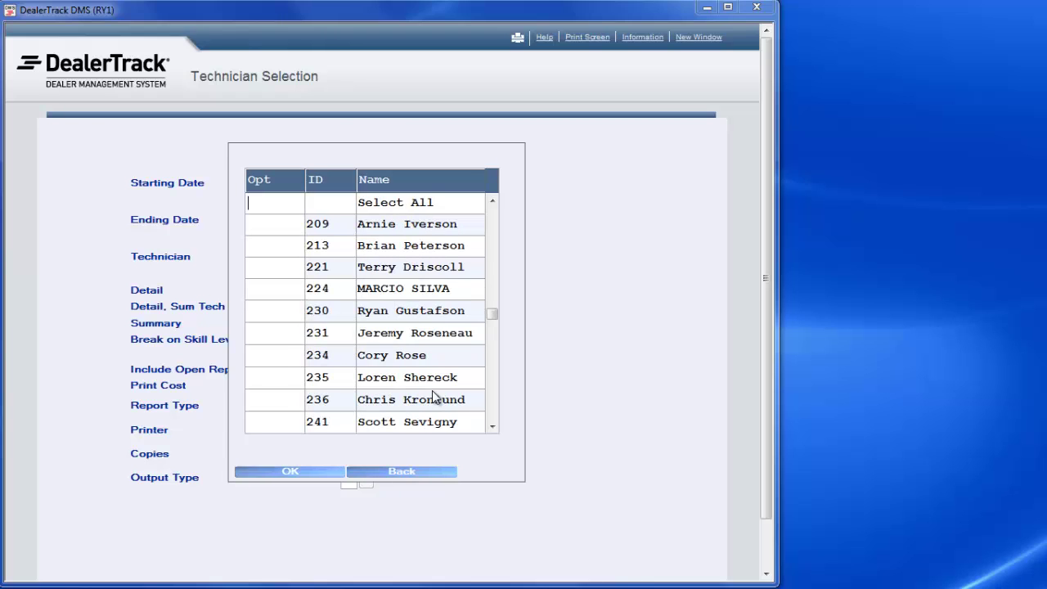
pyautogui.scroll(-2, 434, 395)
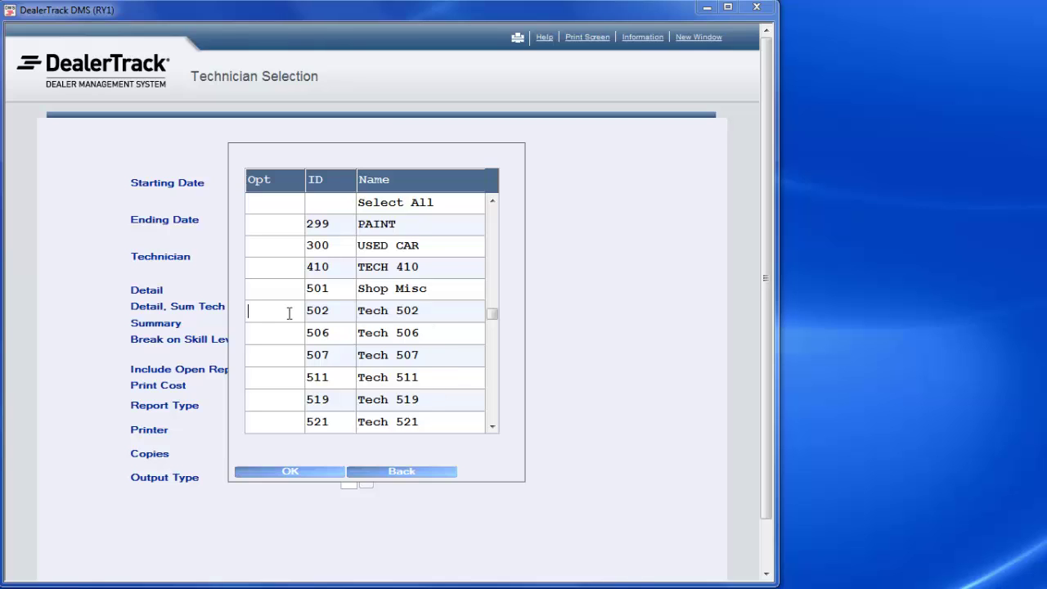
pyautogui.write('1')
# - Mark the remaining technicians through Tech 631 with 1, skipping the Recon techs, and confirm
pyautogui.scroll(-1, 289, 313)
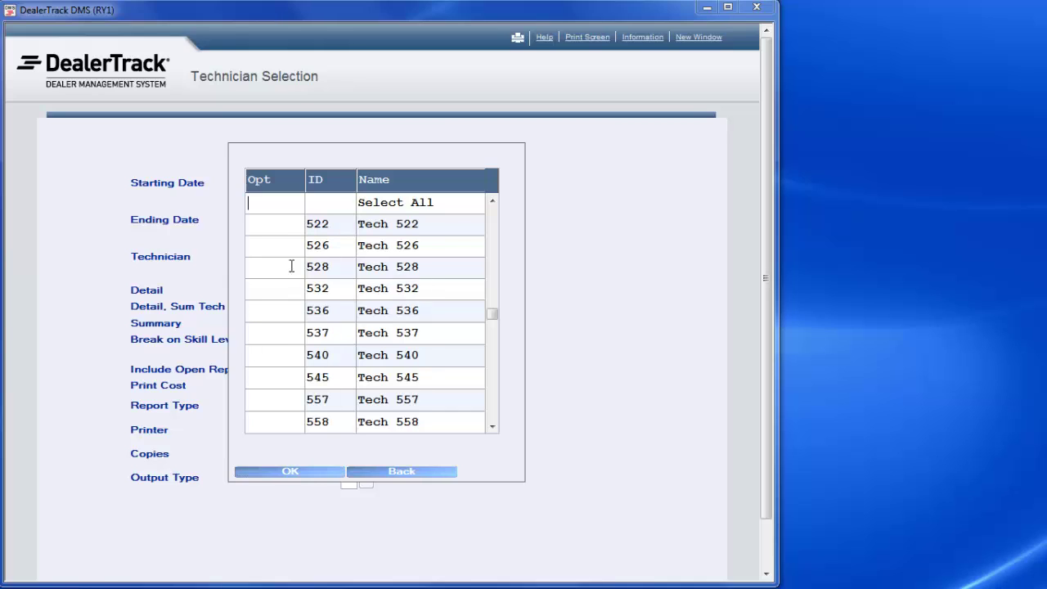
pyautogui.write('111111111')
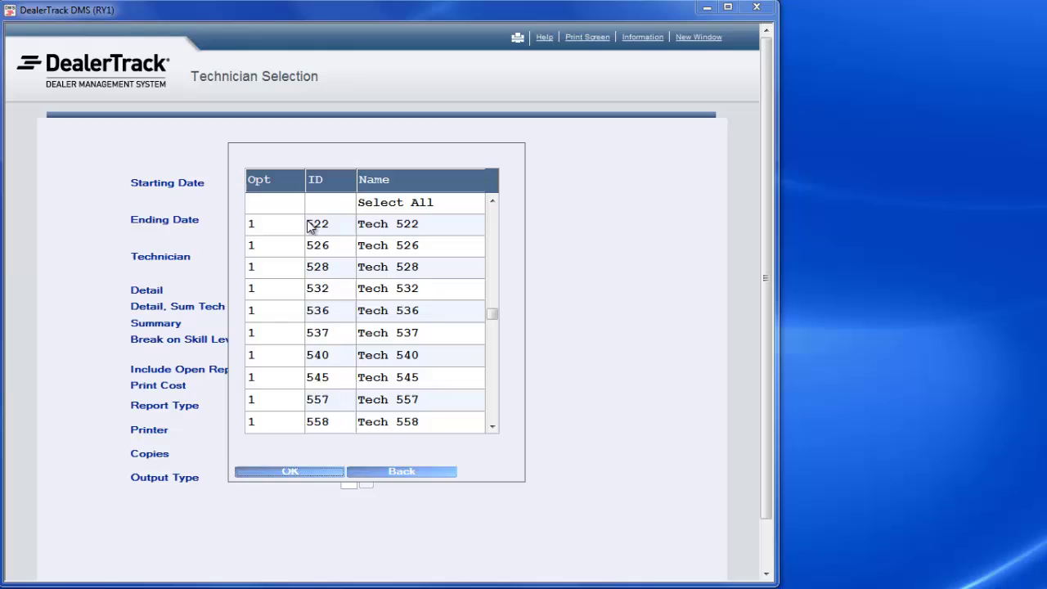
pyautogui.scroll(-1, 307, 225)
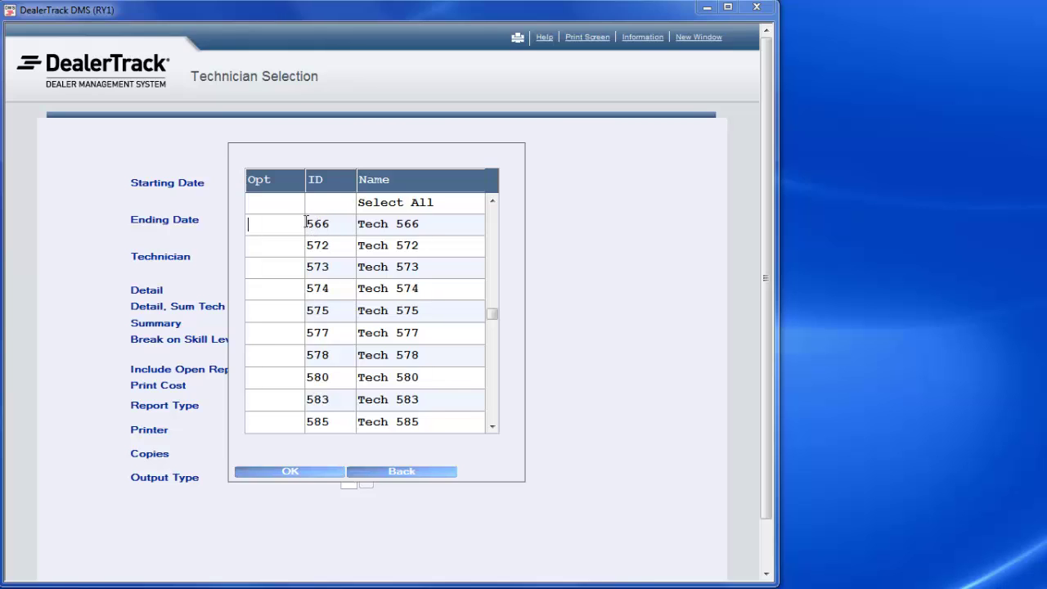
pyautogui.write('1111111111')
pyautogui.scroll(-1, 307, 222)
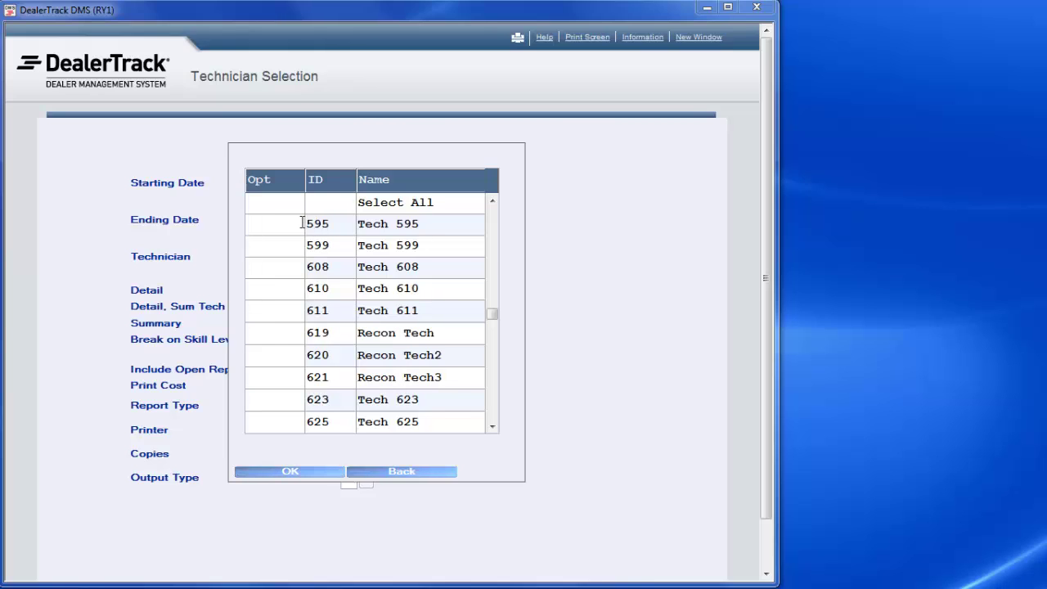
pyautogui.write('1111')
pyautogui.write('1')
pyautogui.write('11')
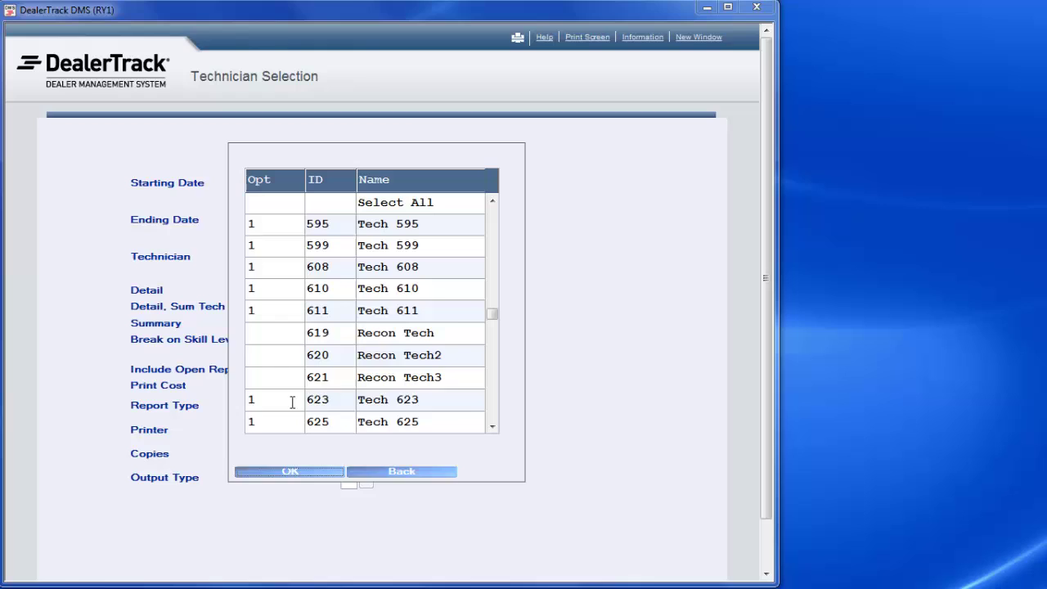
pyautogui.press('pagedown')
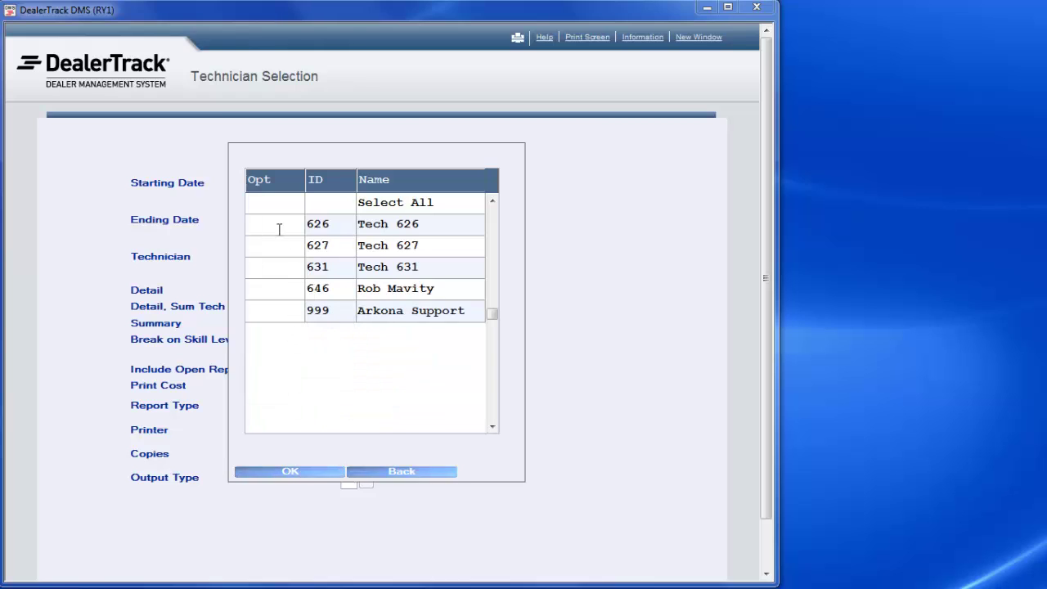
pyautogui.write('111')
pyautogui.press('Return')
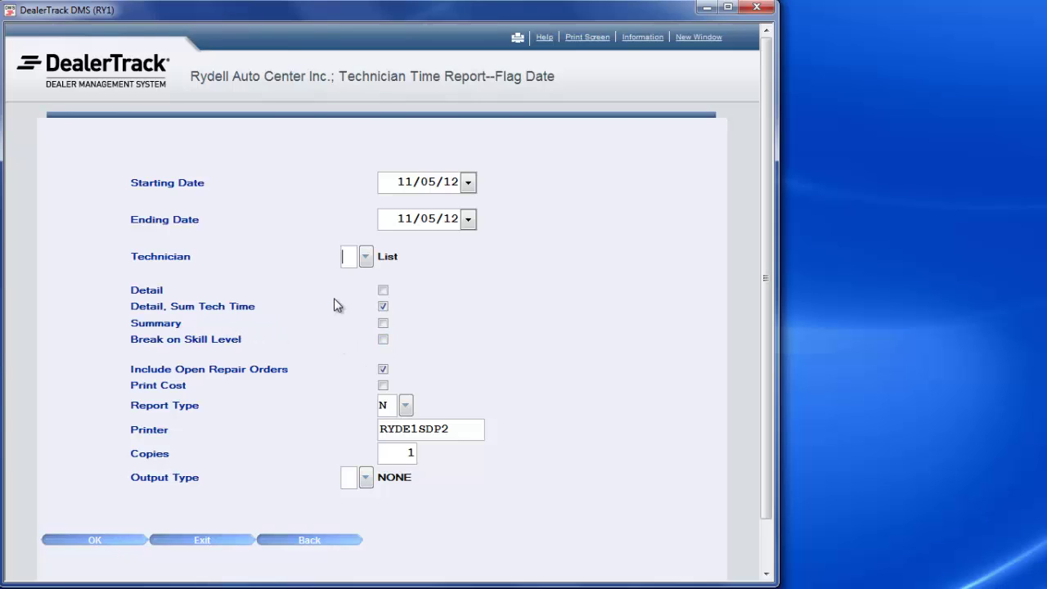
# - Check Summary and change the Report Type from N to F
pyautogui.click(382, 323)
pyautogui.doubleClick(391, 407)
pyautogui.write('F')
# - Leave Output Type as NONE and change the printer from RYDE1SDP2 to QPRINT
pyautogui.click(365, 479)
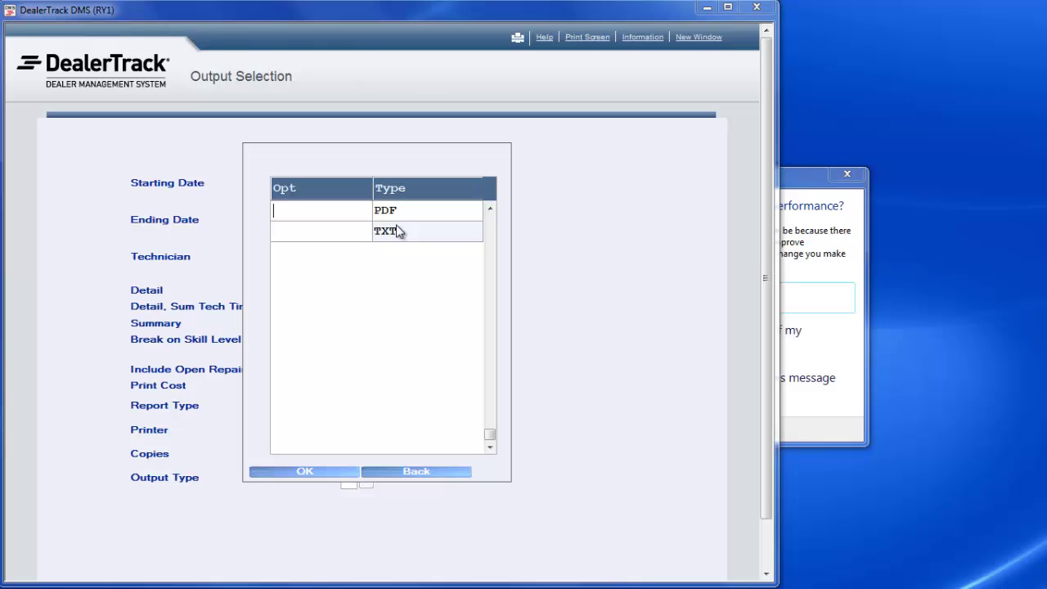
pyautogui.click(423, 472)
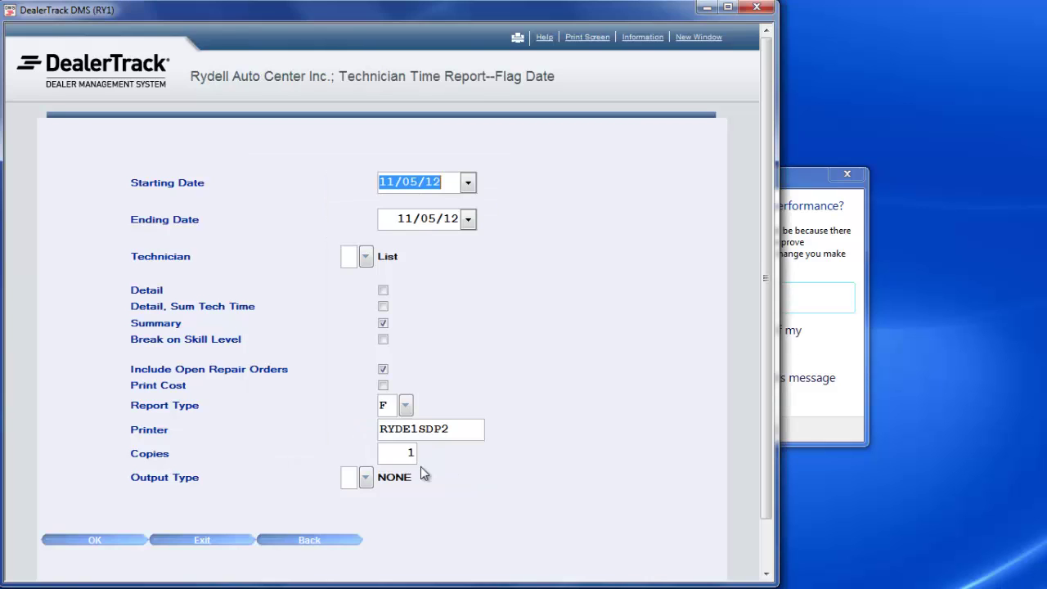
pyautogui.click(456, 433)
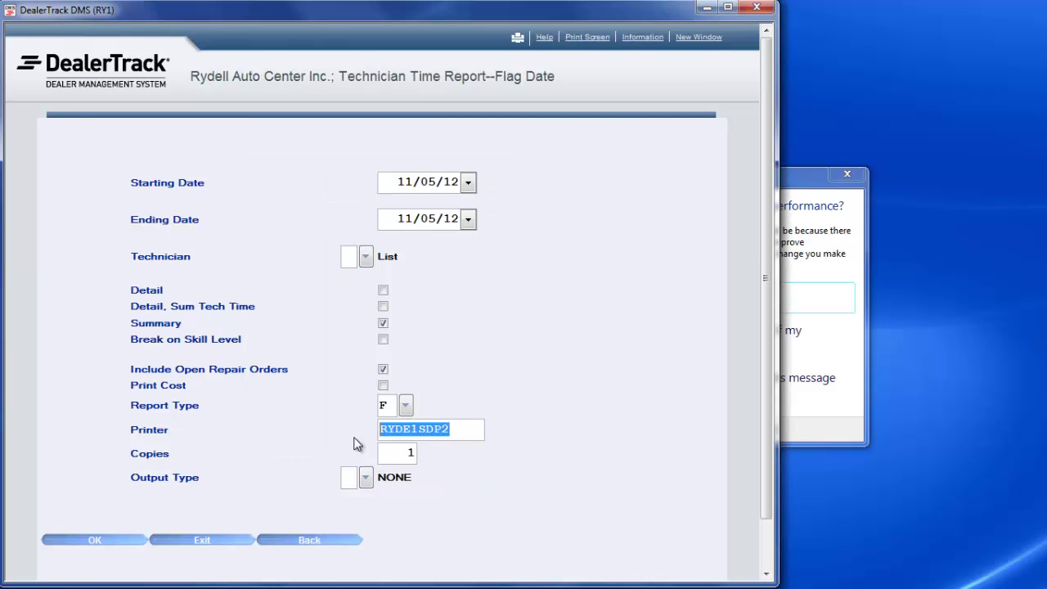
pyautogui.write('QPRINT')
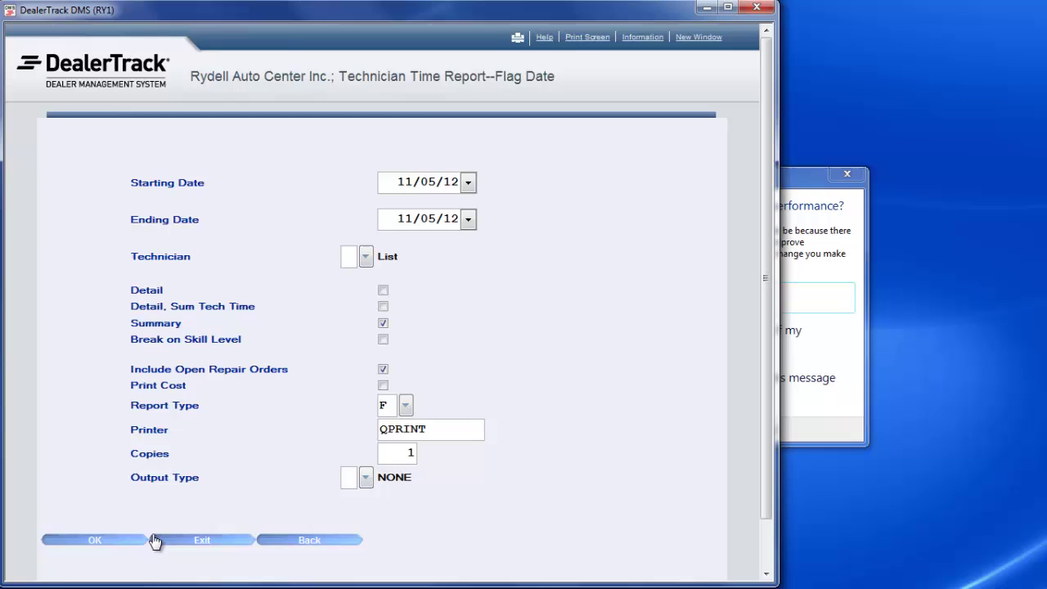
# - Submit the Flag Date summary to QPRINT and open the Qprint Documents spooled files list
pyautogui.click(95, 540)
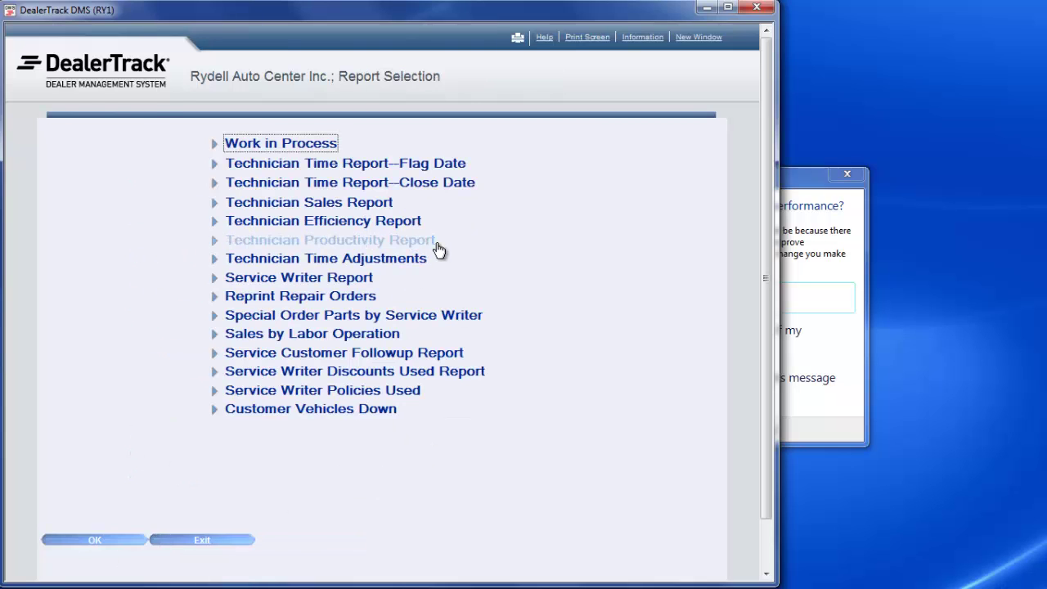
pyautogui.click(228, 545)
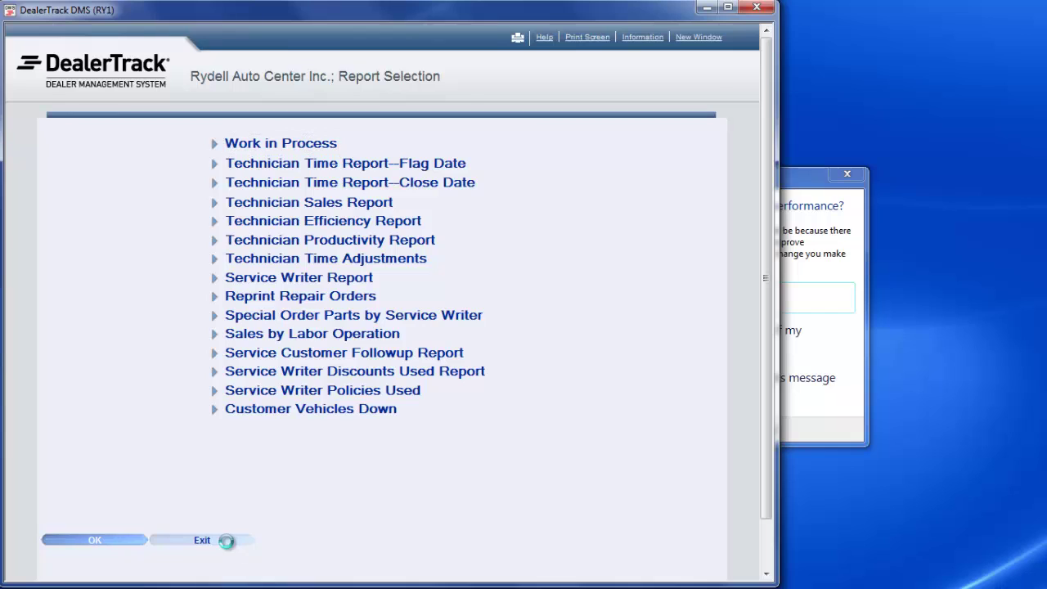
pyautogui.click(499, 424)
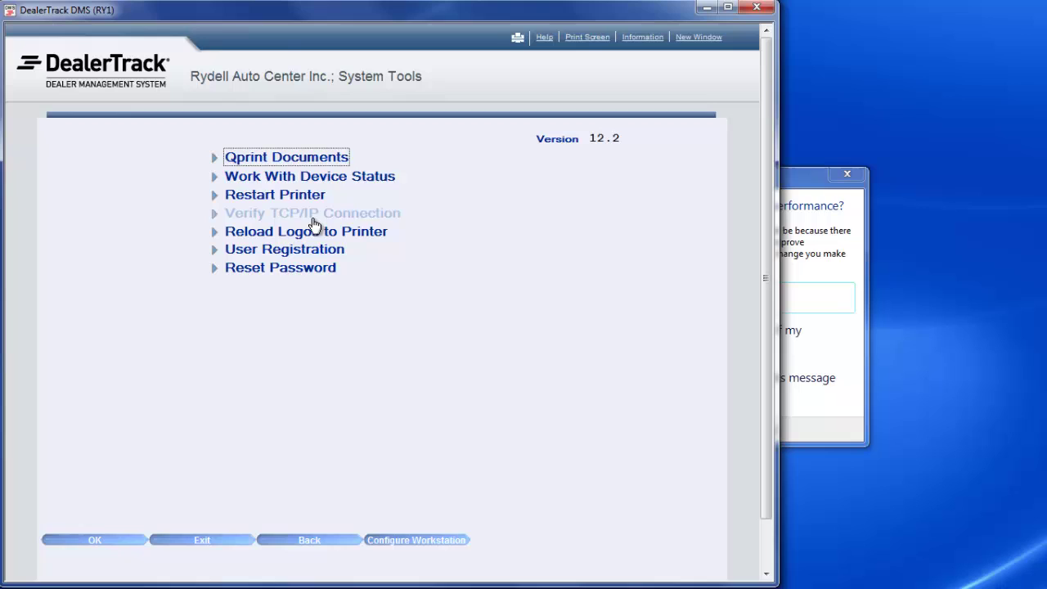
pyautogui.click(325, 156)
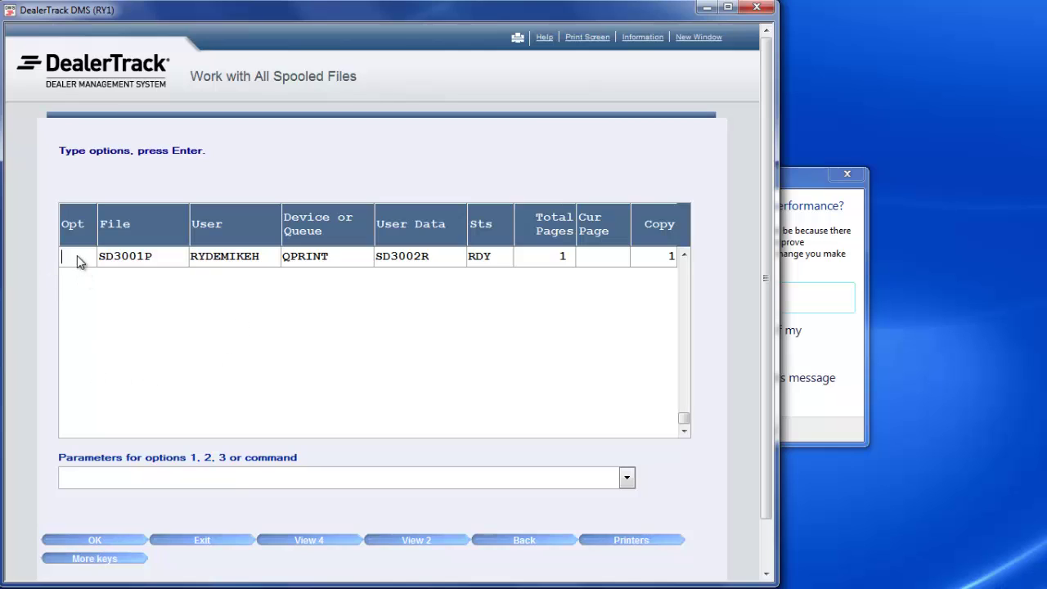
# - Display spooled file SD3001P with option 5, review it down to the Totals, and go back
pyautogui.write('5')
pyautogui.press('Return')
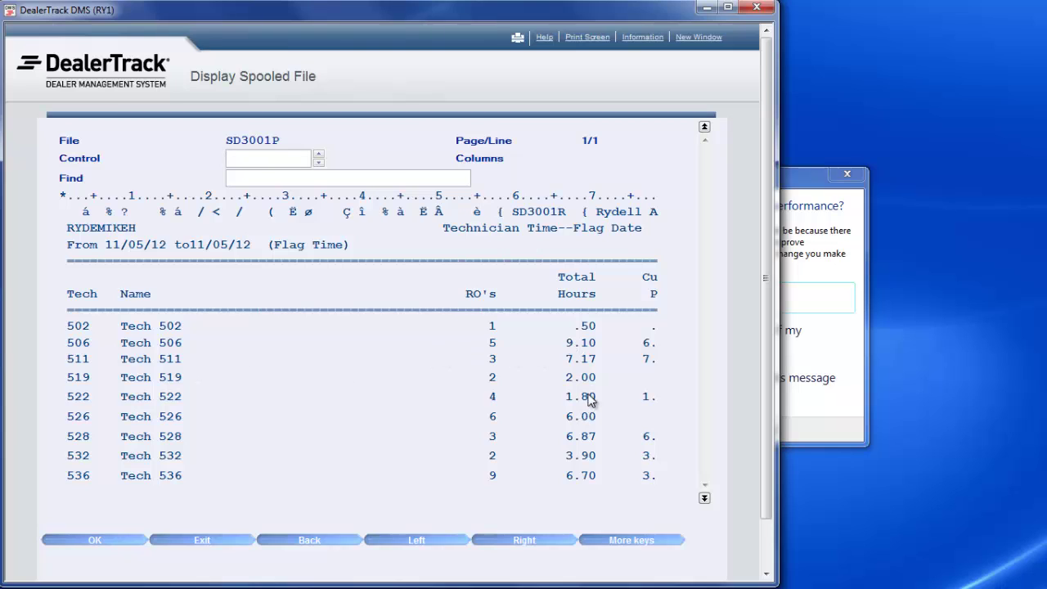
pyautogui.scroll(-2, 589, 399)
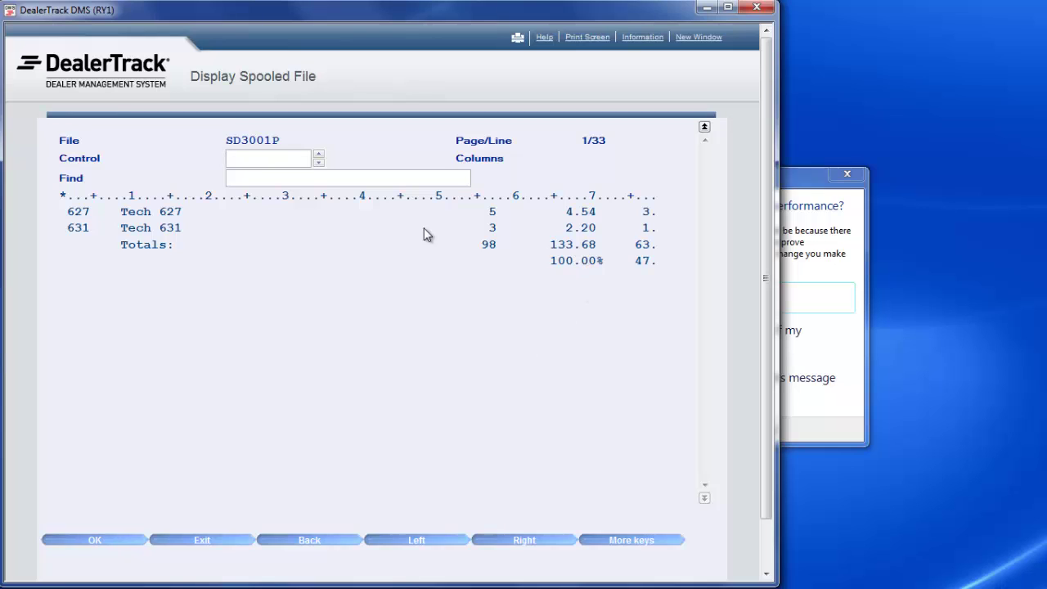
pyautogui.click(310, 539)
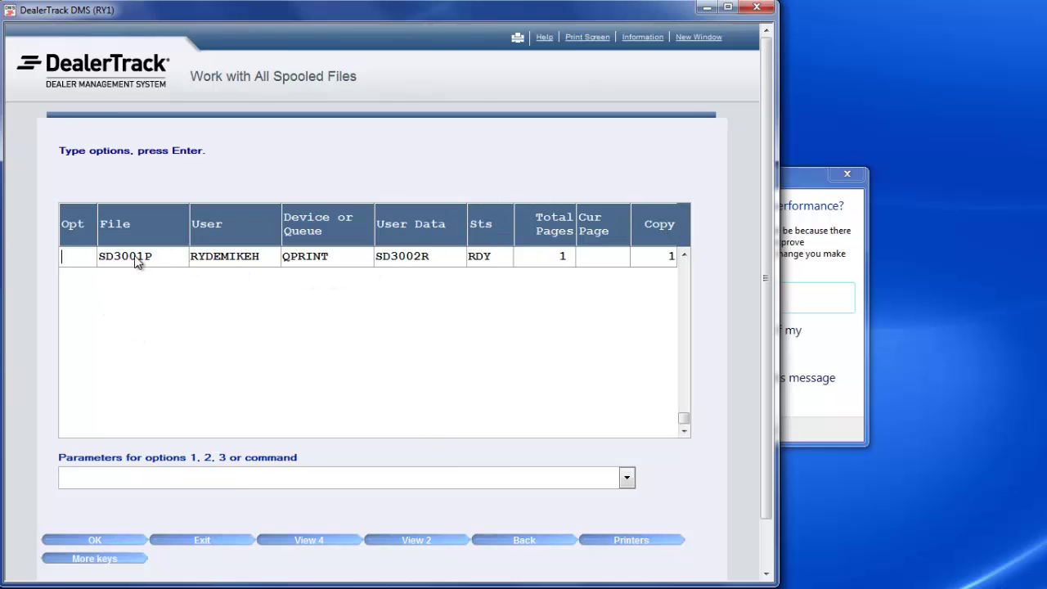
# - Delete spooled file SD3001P with option 4 and confirm the deletion
pyautogui.write('4')
pyautogui.press('Return')
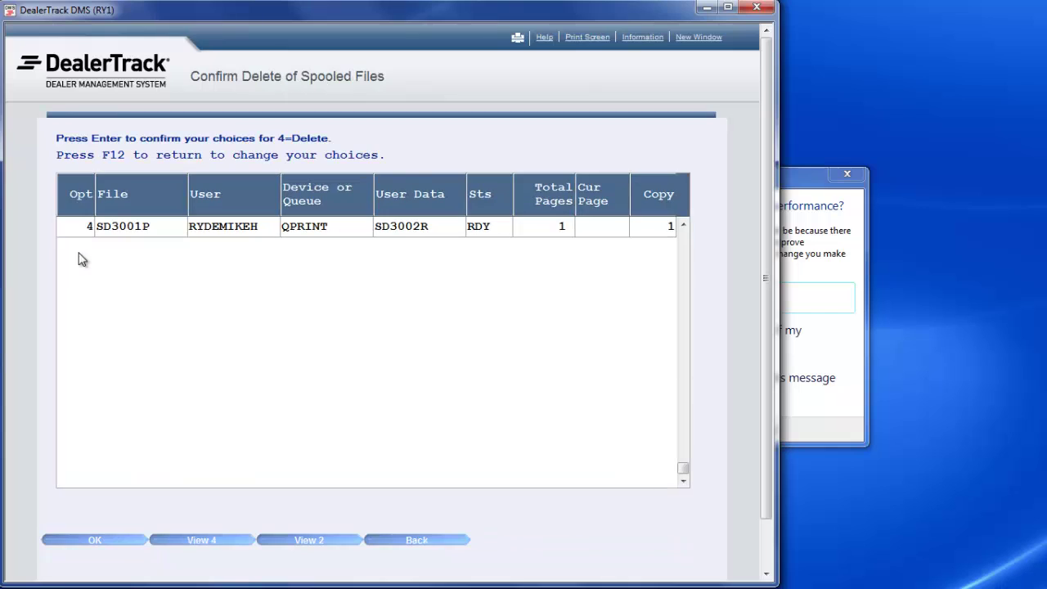
pyautogui.press('Return')
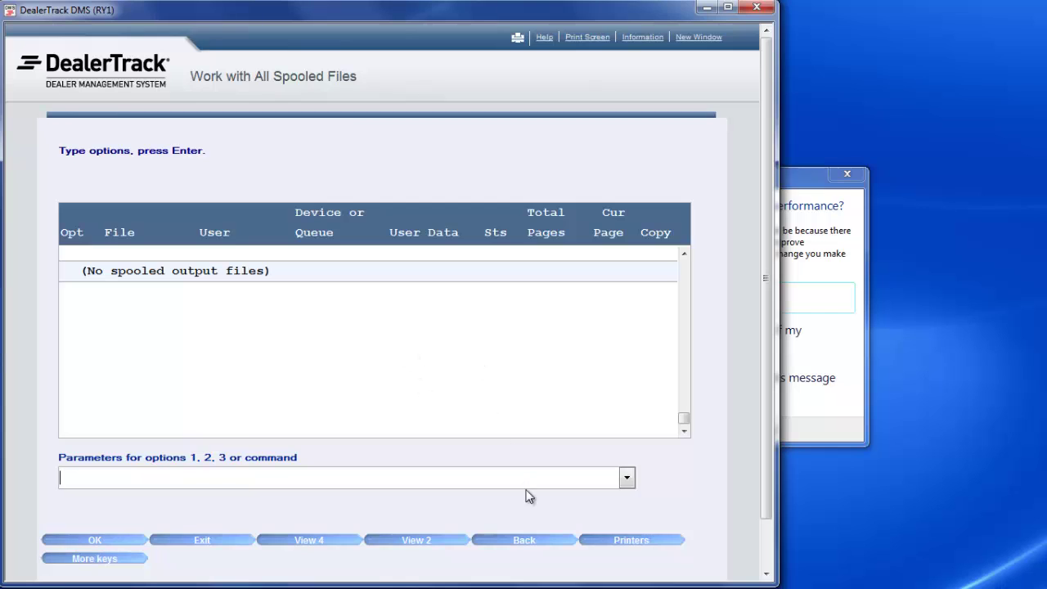
# - Return to the Service Department menu and open the service Report Selection list
pyautogui.click(527, 541)
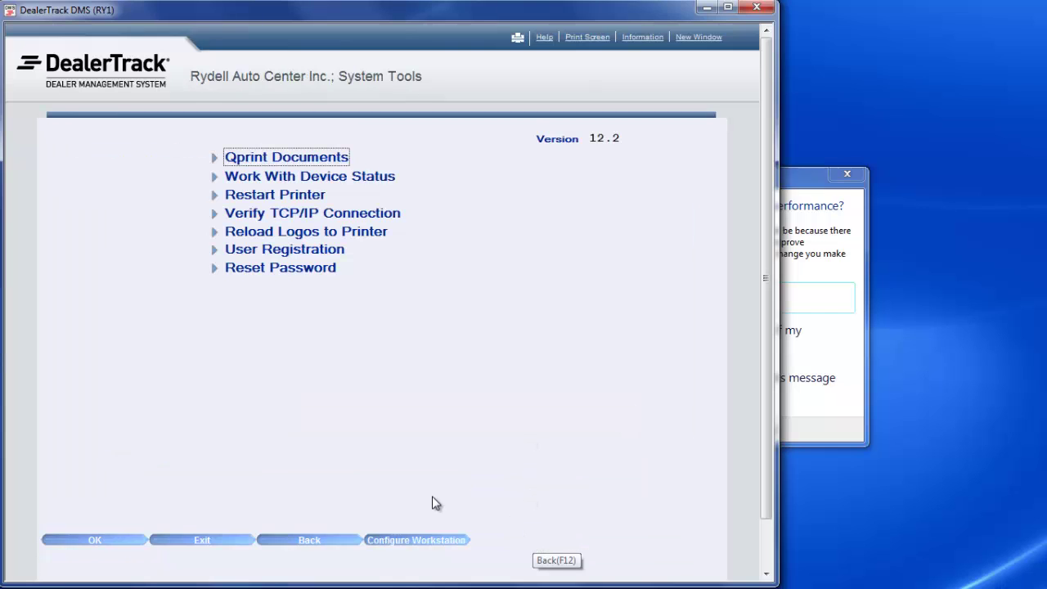
pyautogui.click(344, 541)
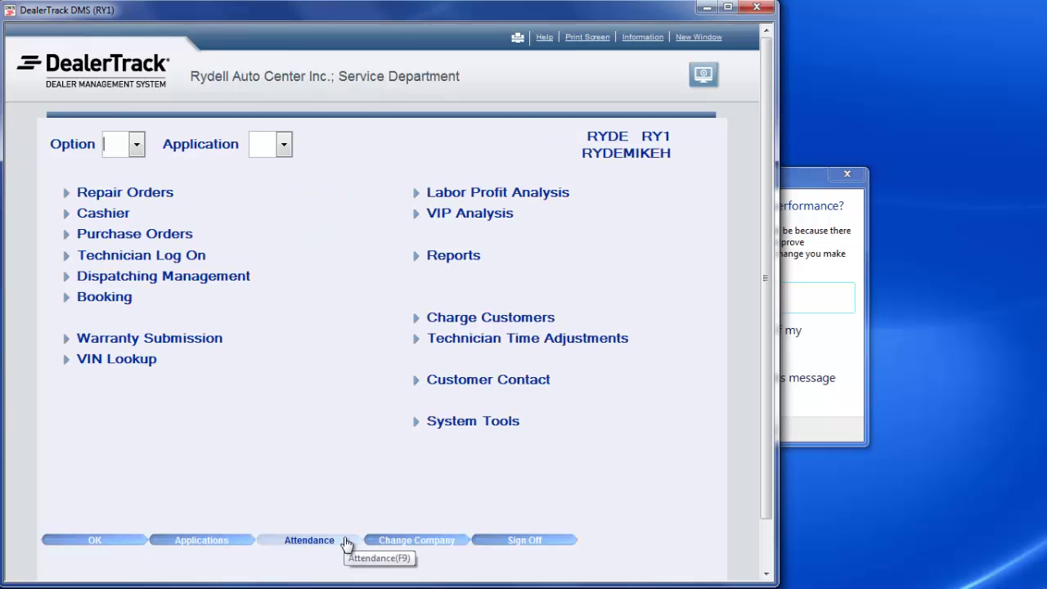
pyautogui.click(455, 259)
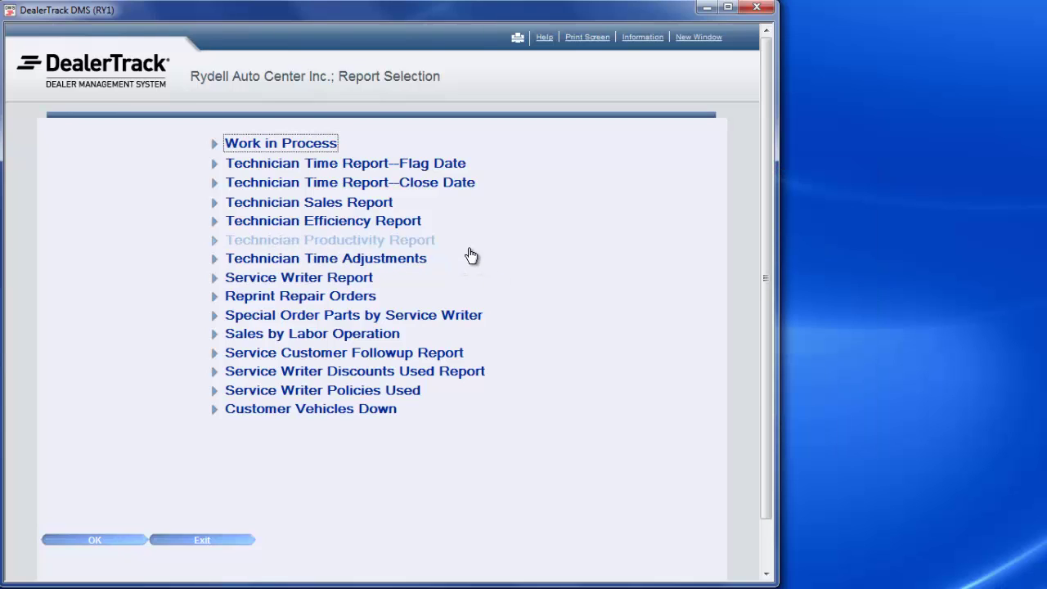
# - Open the Technician Time Report--Close Date form and set both dates to 11/05/12
pyautogui.click(451, 193)
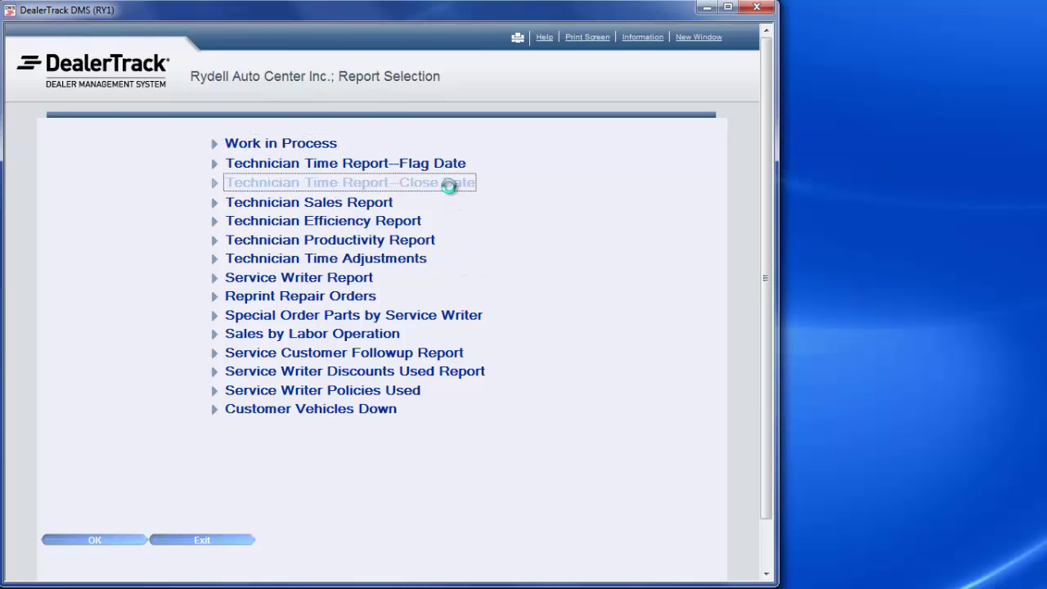
pyautogui.click(467, 184)
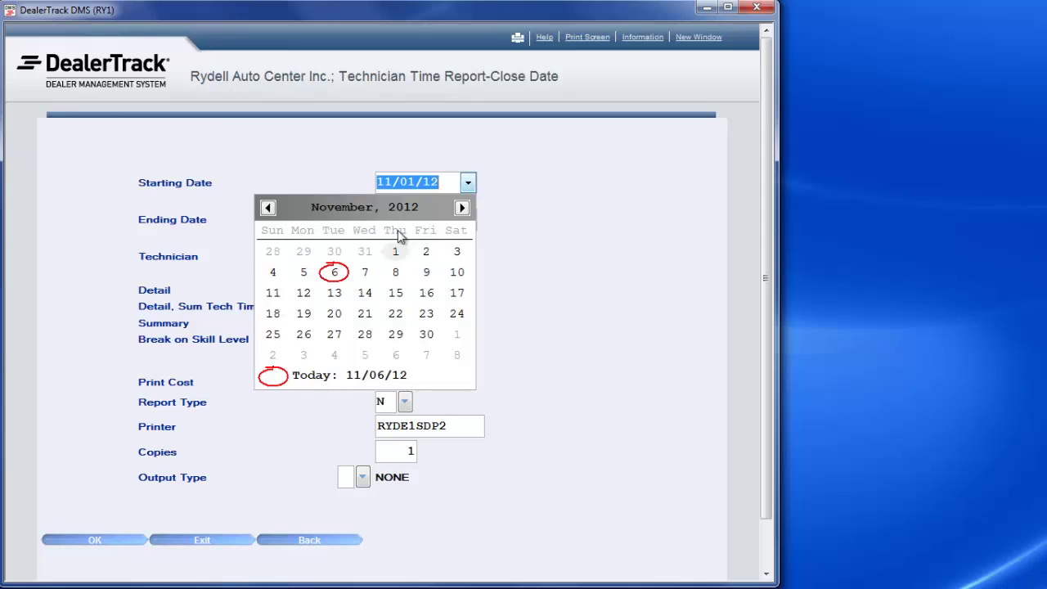
pyautogui.click(305, 273)
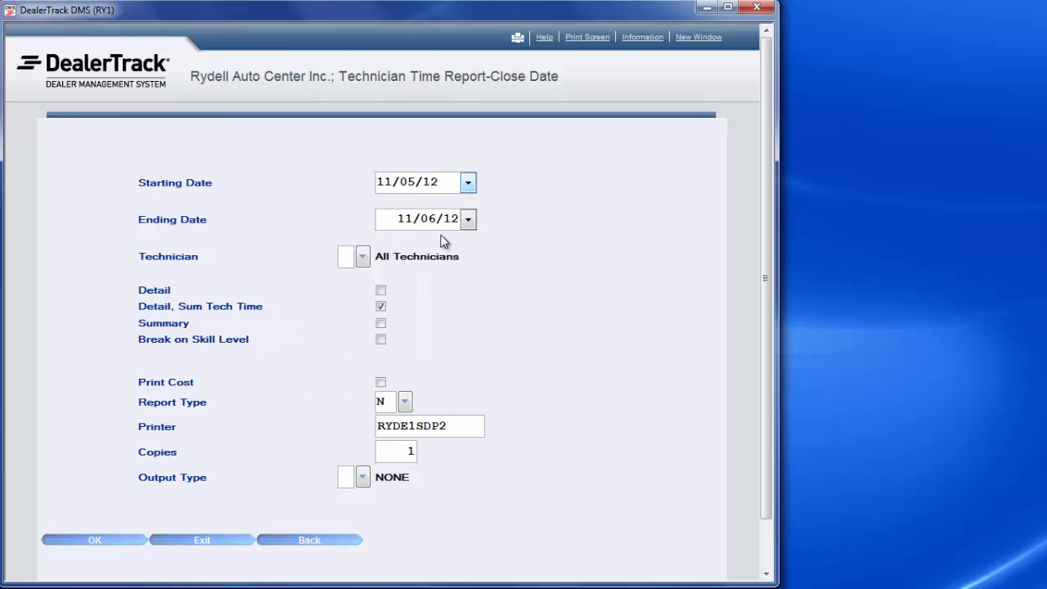
pyautogui.click(468, 221)
pyautogui.click(307, 308)
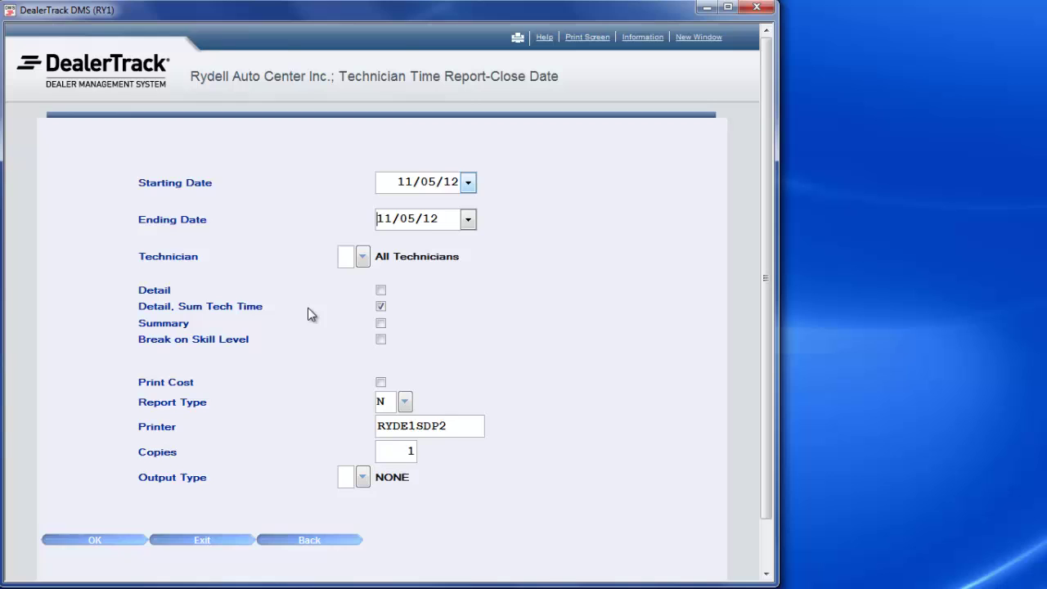
pyautogui.click(363, 259)
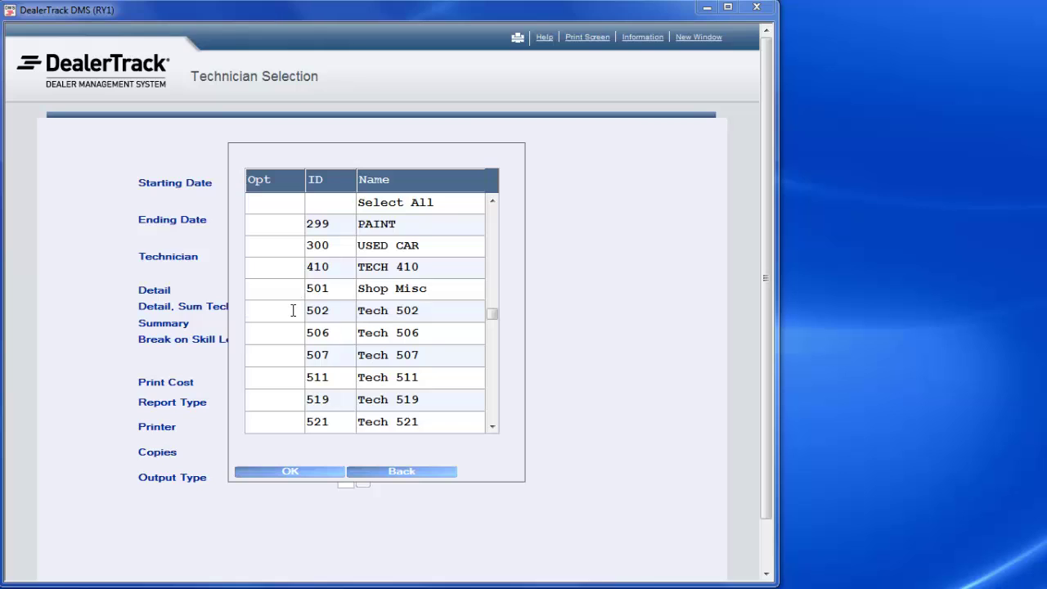
# - Mark the numbered Tech technicians with 1, excluding Recon techs, and confirm the list
pyautogui.write('11111')
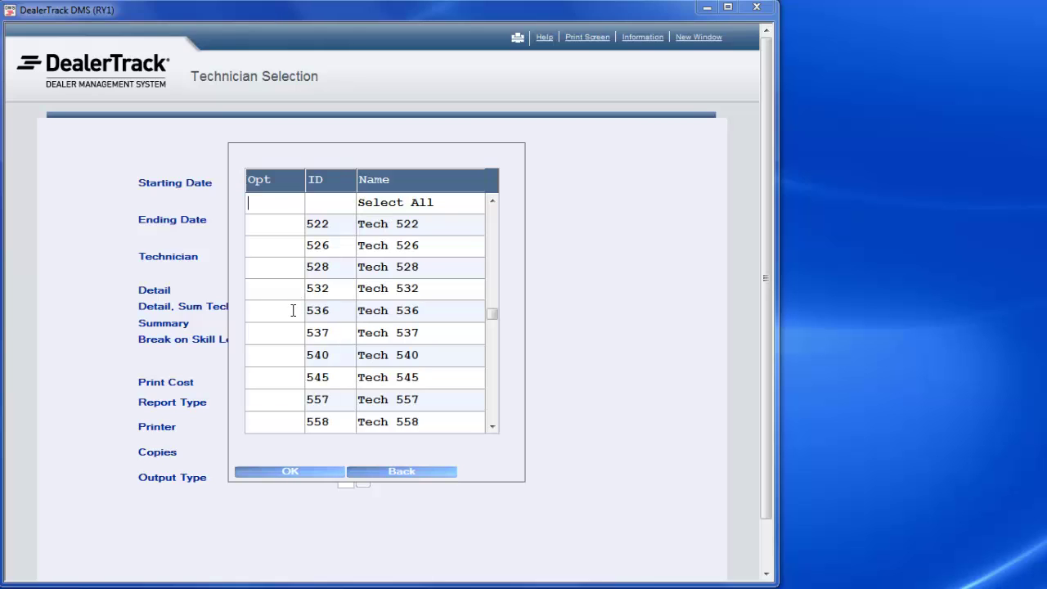
pyautogui.write('1')
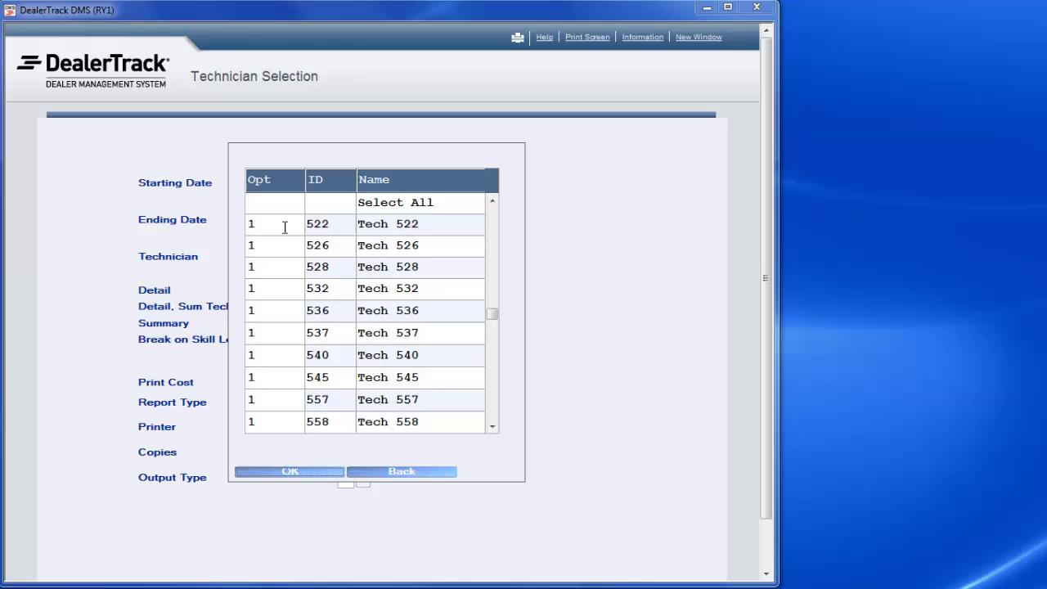
pyautogui.write('111111111111111111')
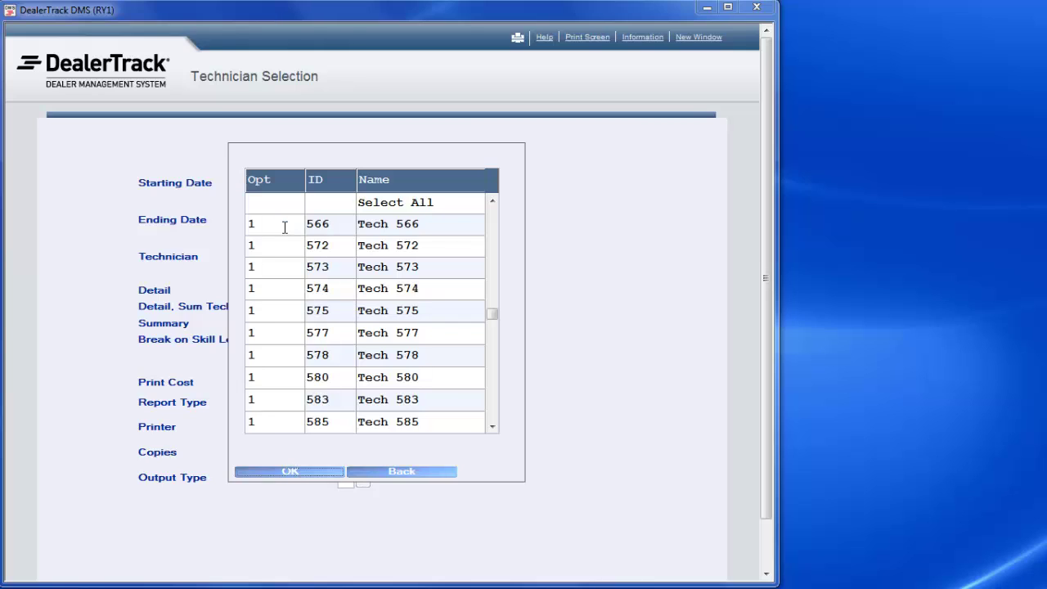
pyautogui.write('1')
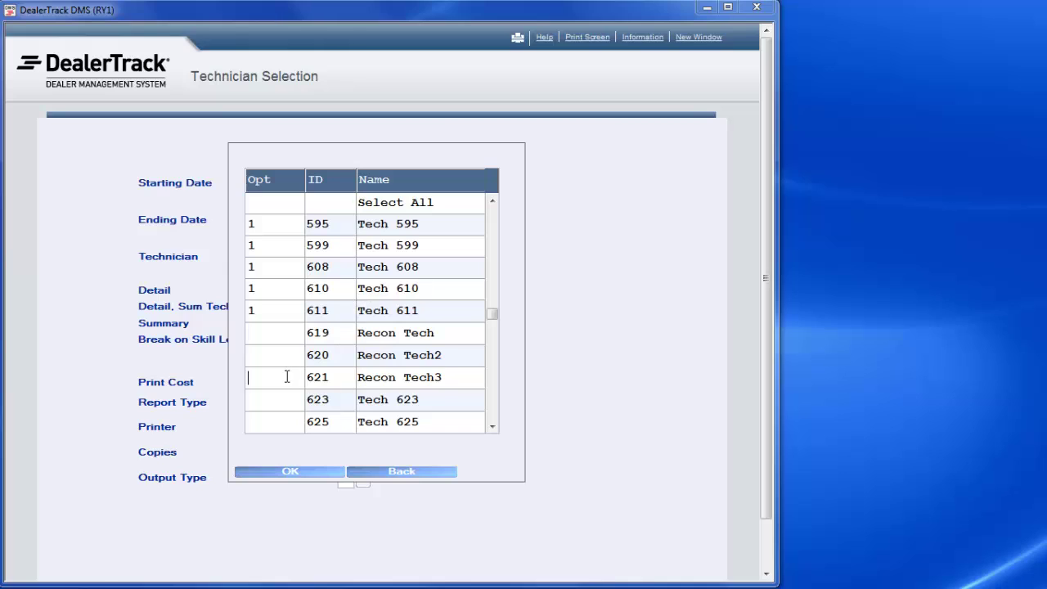
pyautogui.write('11111')
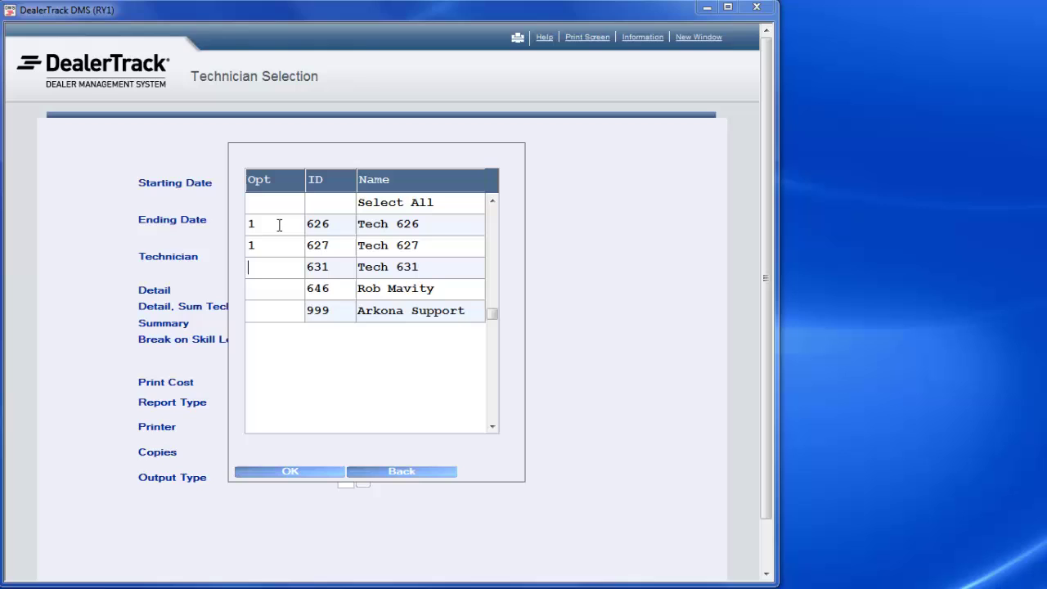
pyautogui.press('Return')
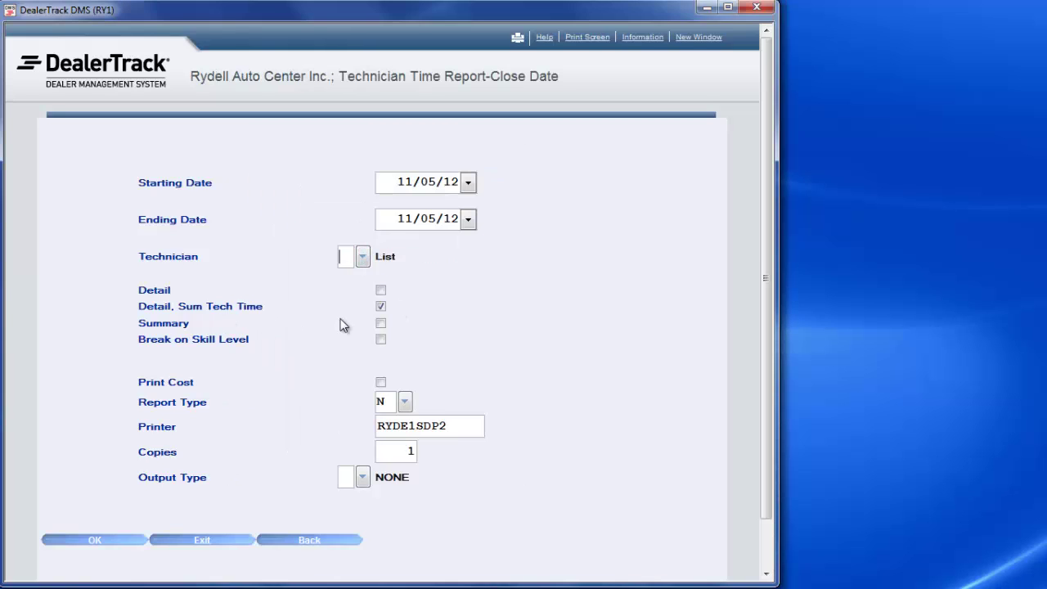
# - Check Summary, replace the printer name with QPRINT, and run the Close Date report
pyautogui.click(382, 324)
pyautogui.moveTo(449, 424); pyautogui.dragTo(347, 431)
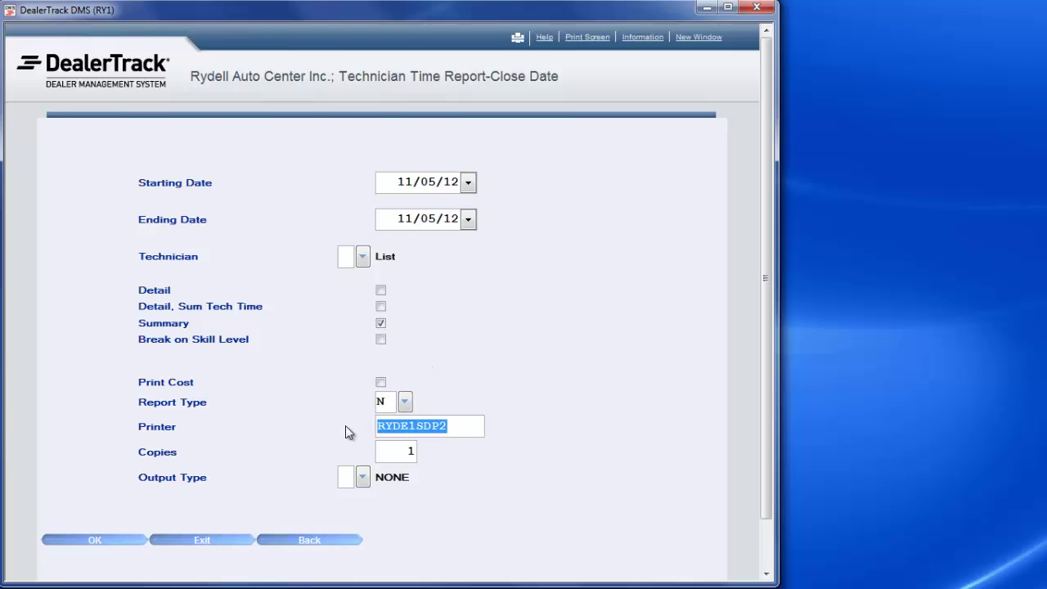
pyautogui.write('Q')
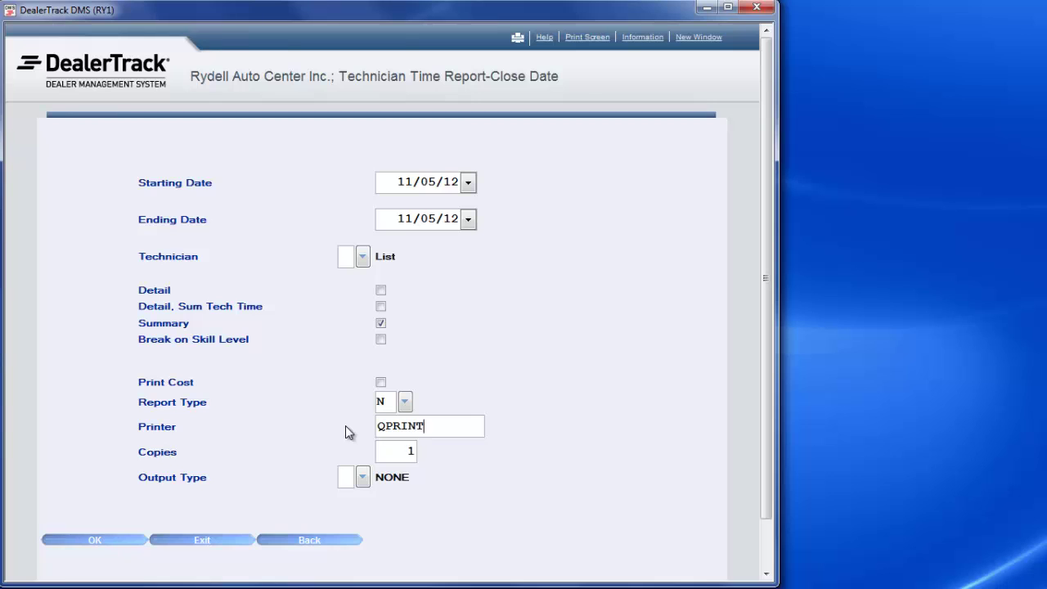
pyautogui.write('PRINT')
pyautogui.press('Return')
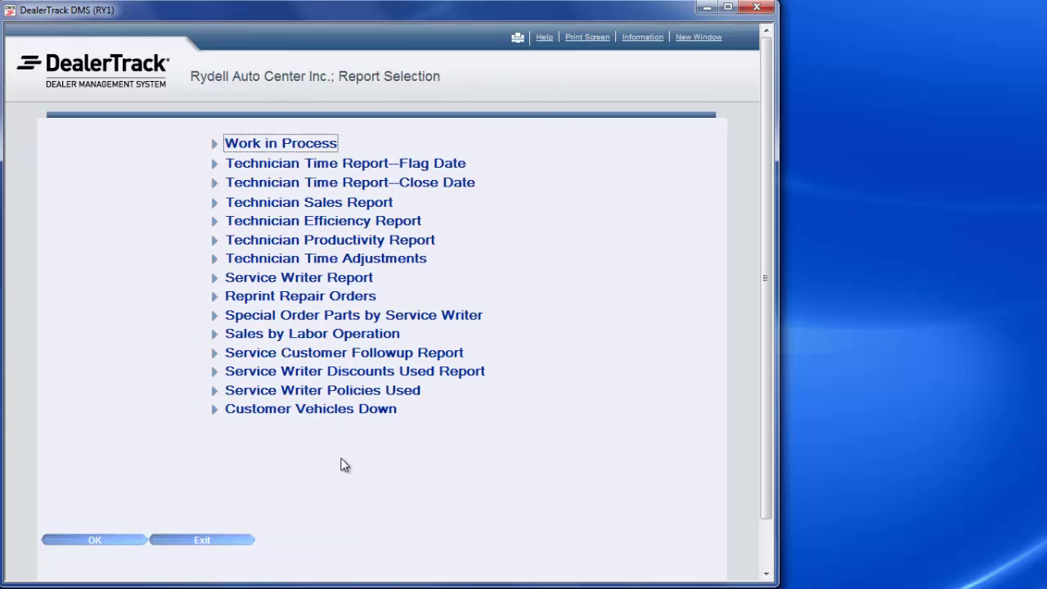
# - Display the SD3001P report from the QPRINT spooled files using option 5
pyautogui.click(224, 540)
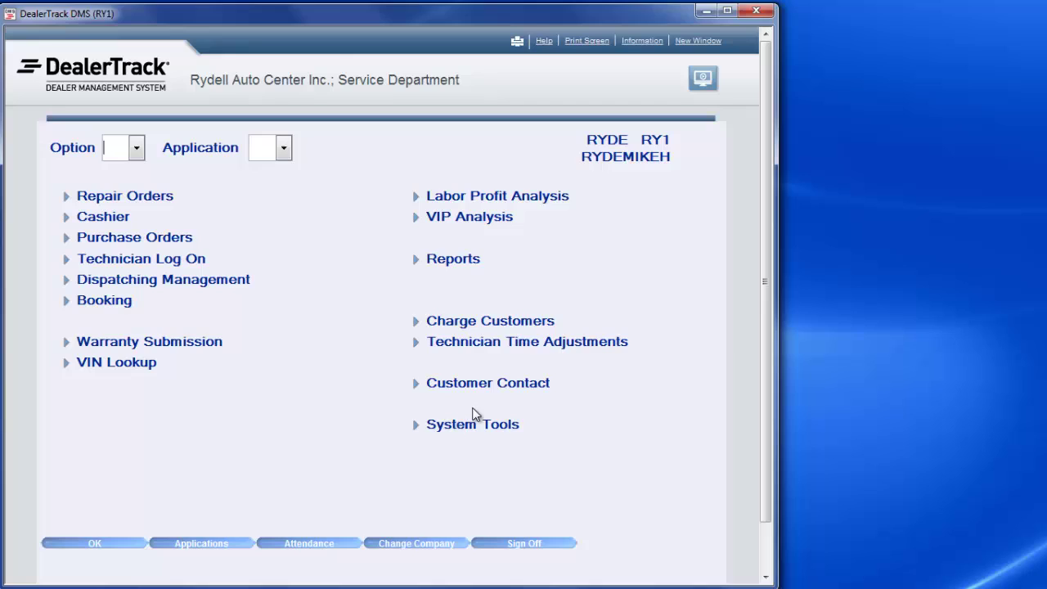
pyautogui.click(474, 423)
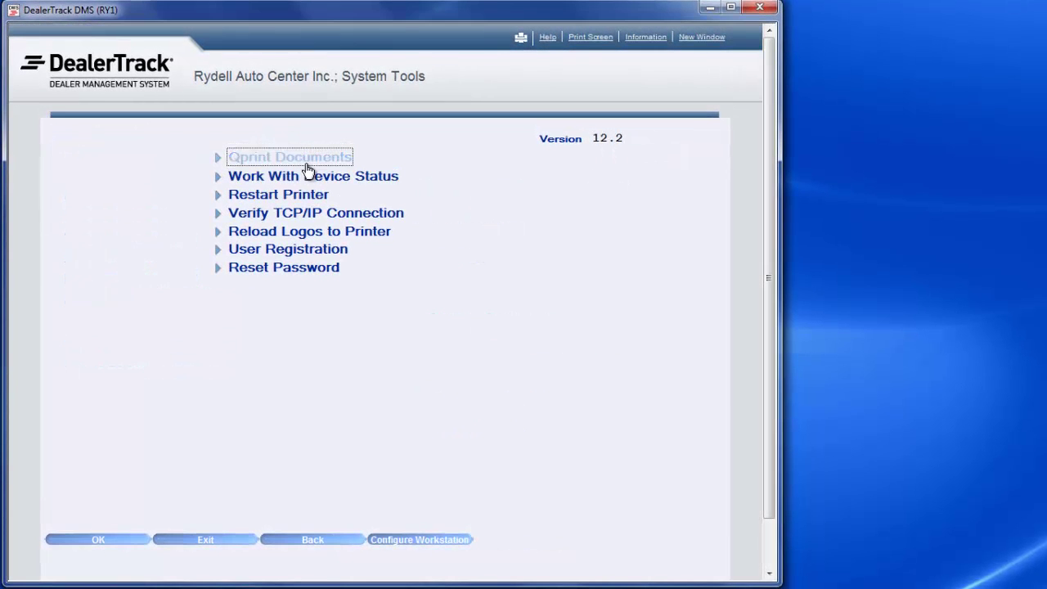
pyautogui.click(304, 164)
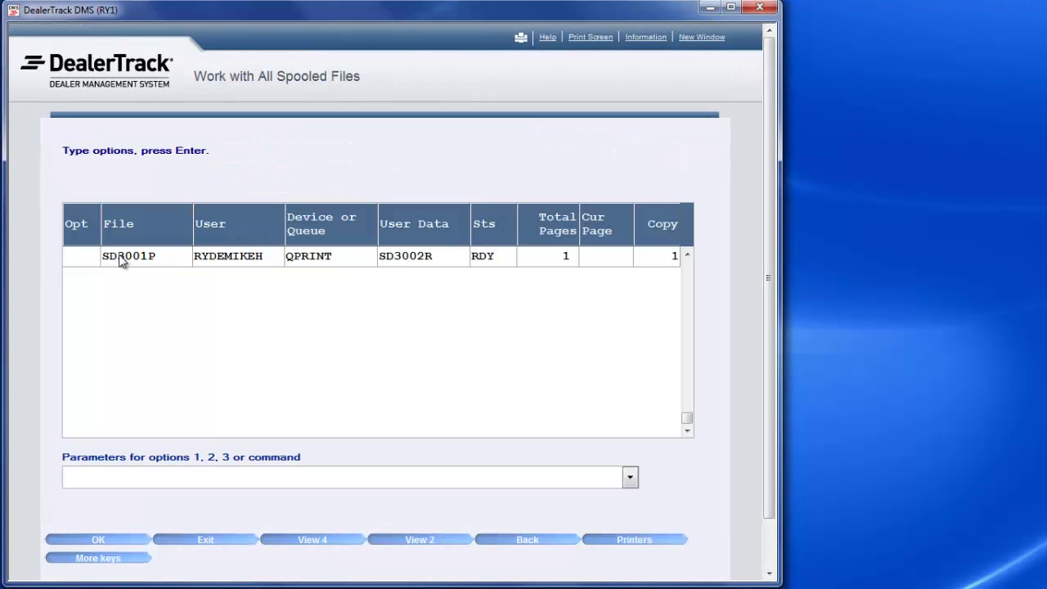
pyautogui.click(90, 262)
pyautogui.write('5')
pyautogui.press('Return')
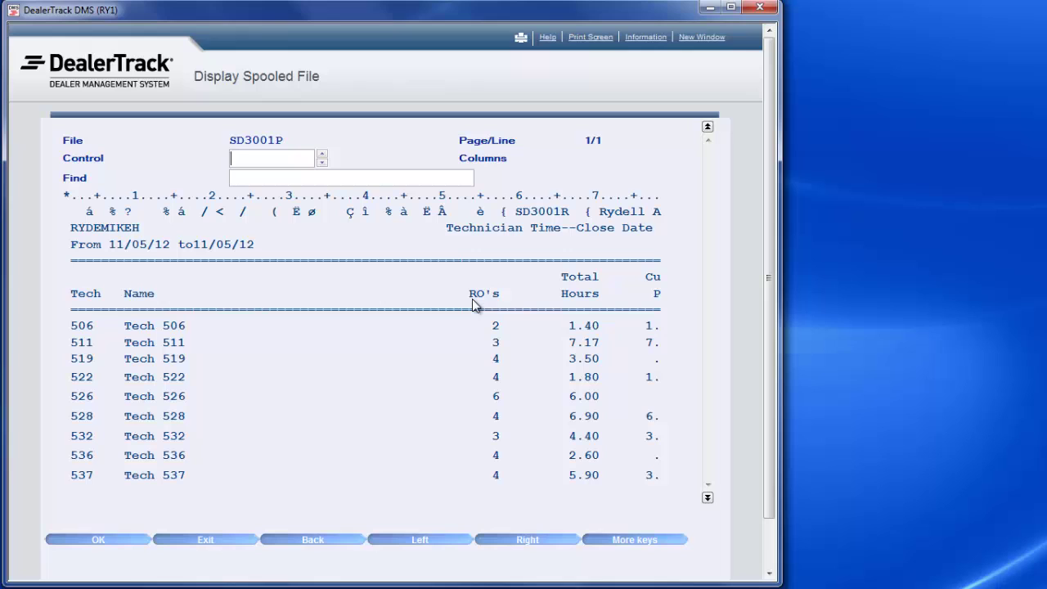
# - Read SD3001P to its totals of 83 ROs and 114.44 hours, dismissing the colour-scheme popup, then close it
pyautogui.press('pagedown')
pyautogui.press('pagedown')
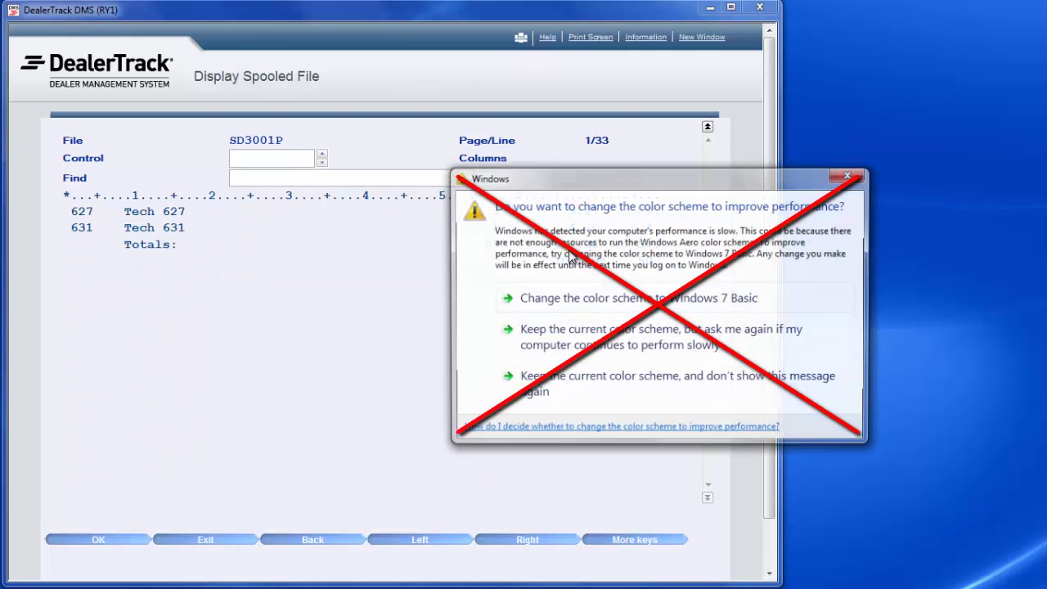
pyautogui.click(850, 175)
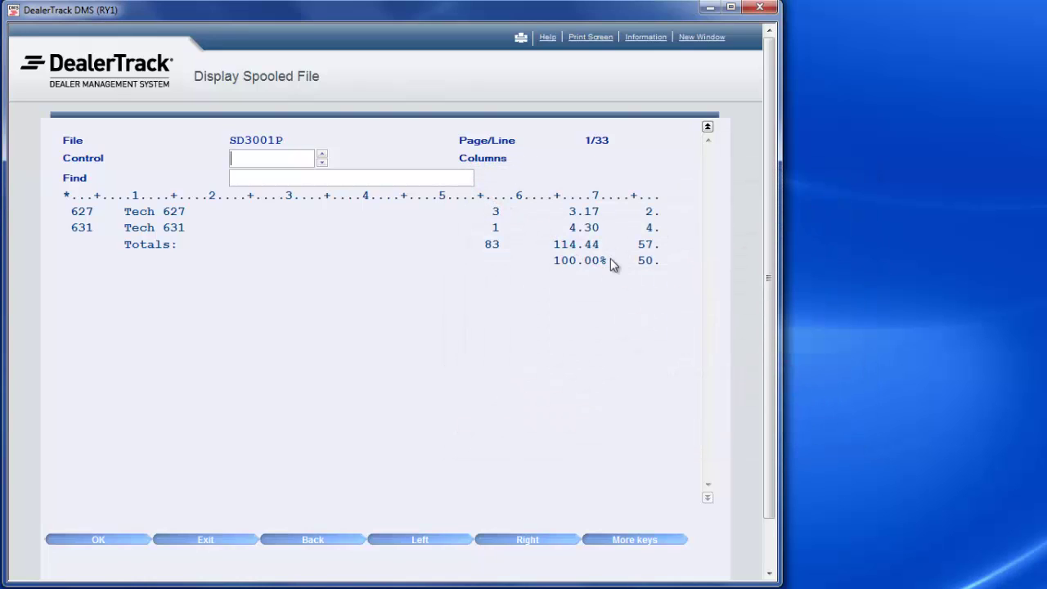
pyautogui.click(225, 543)
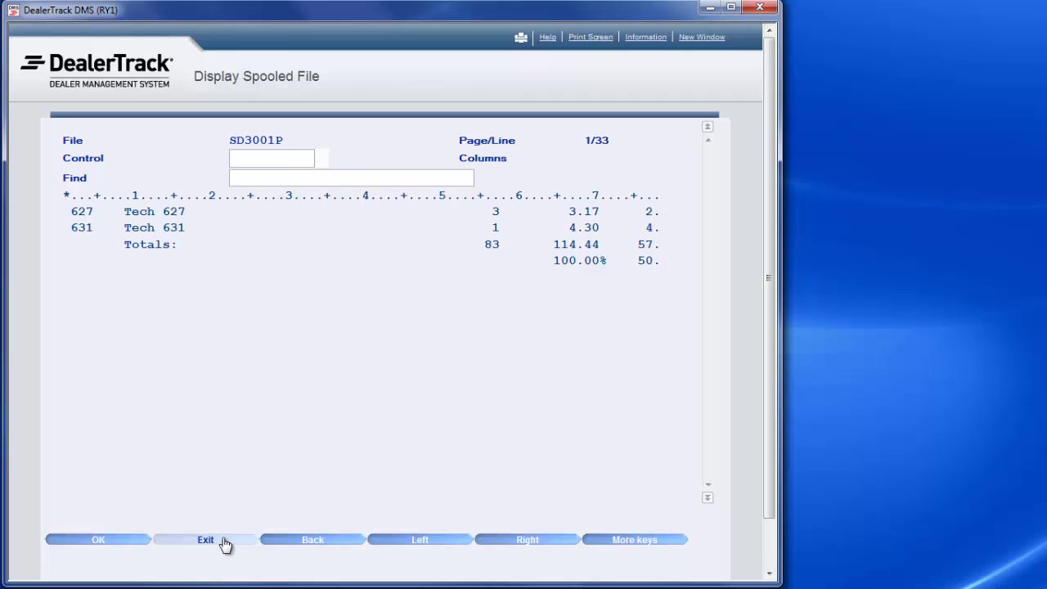
# - Delete SD3001P with option 4, then return via Reports to the Service Department main menu
pyautogui.write('4')
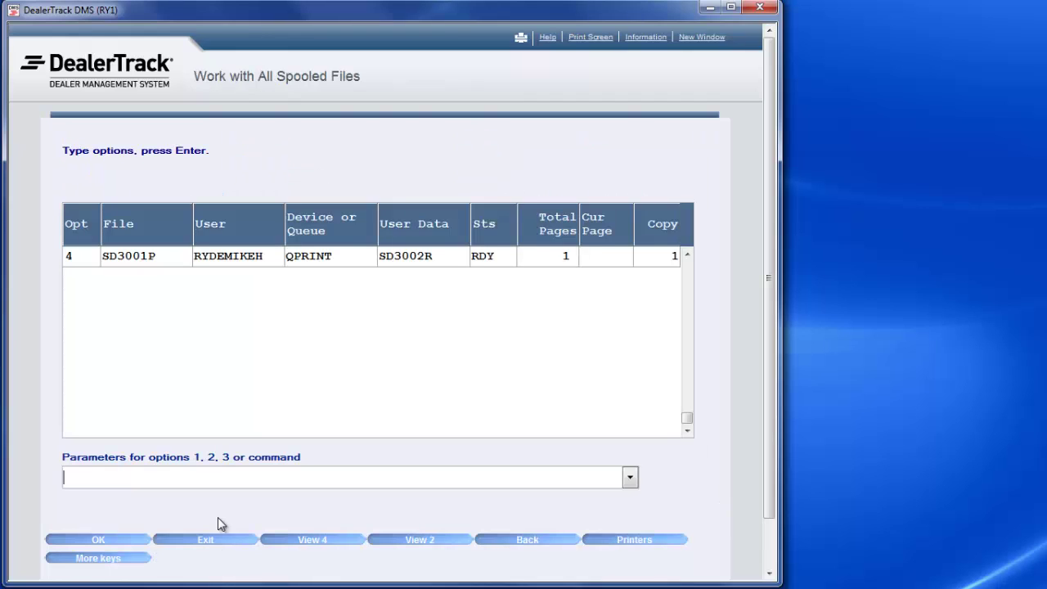
pyautogui.press('Return')
pyautogui.press('Return')
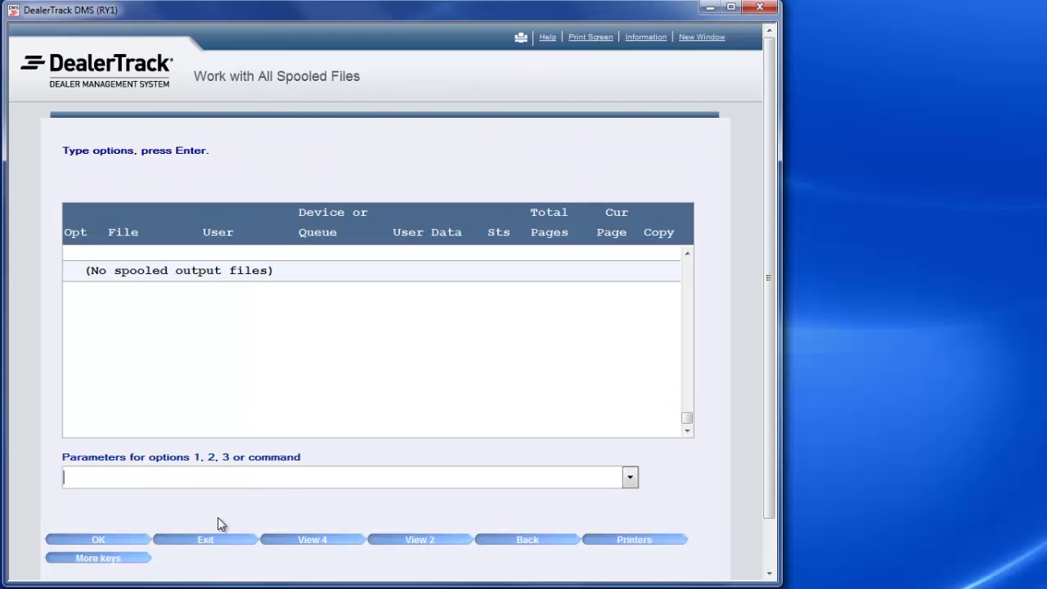
pyautogui.click(238, 544)
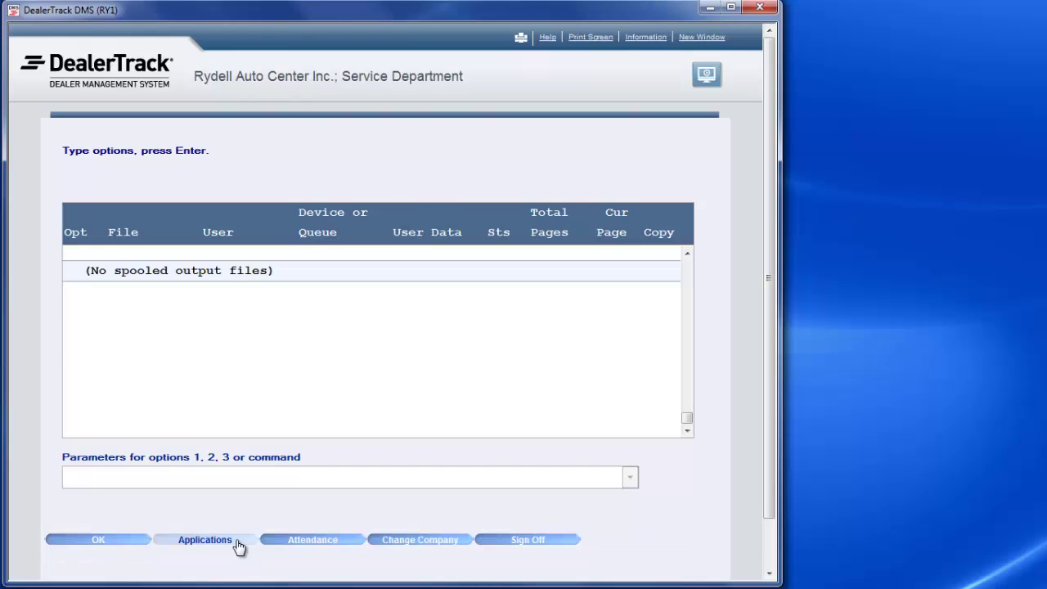
pyautogui.click(463, 258)
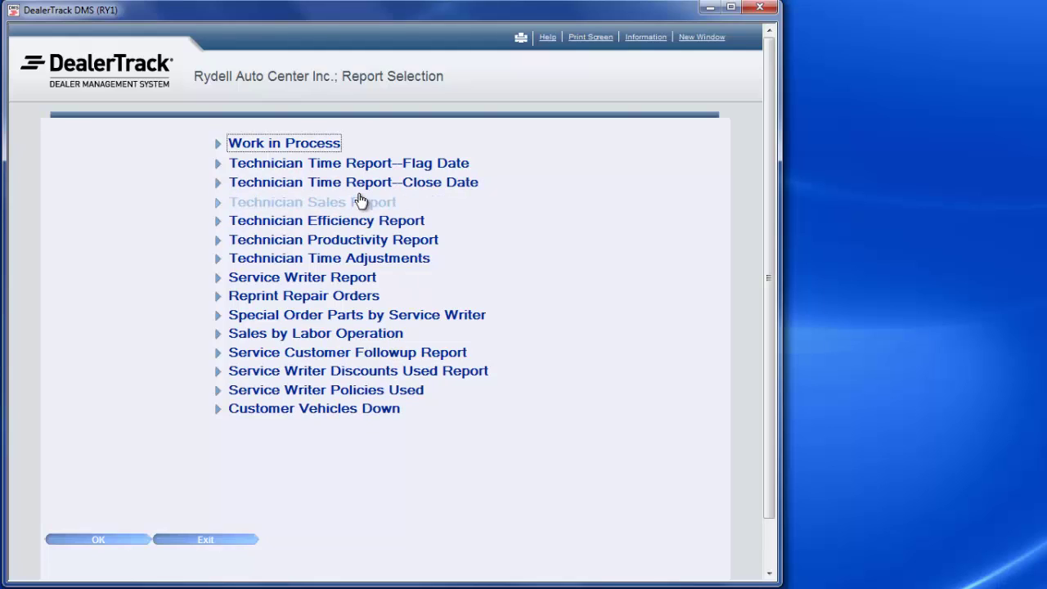
pyautogui.click(226, 542)
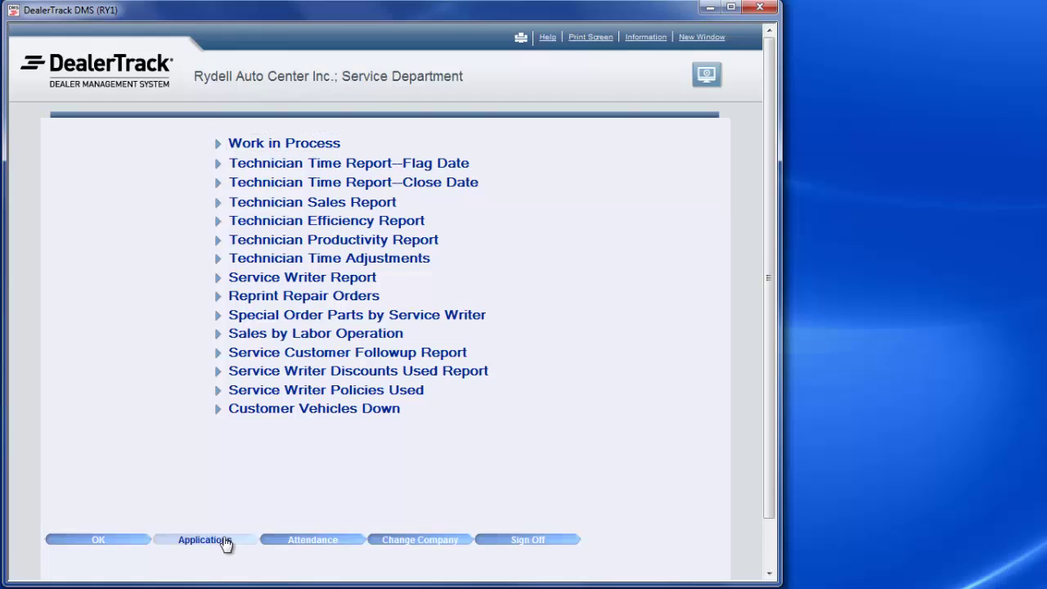